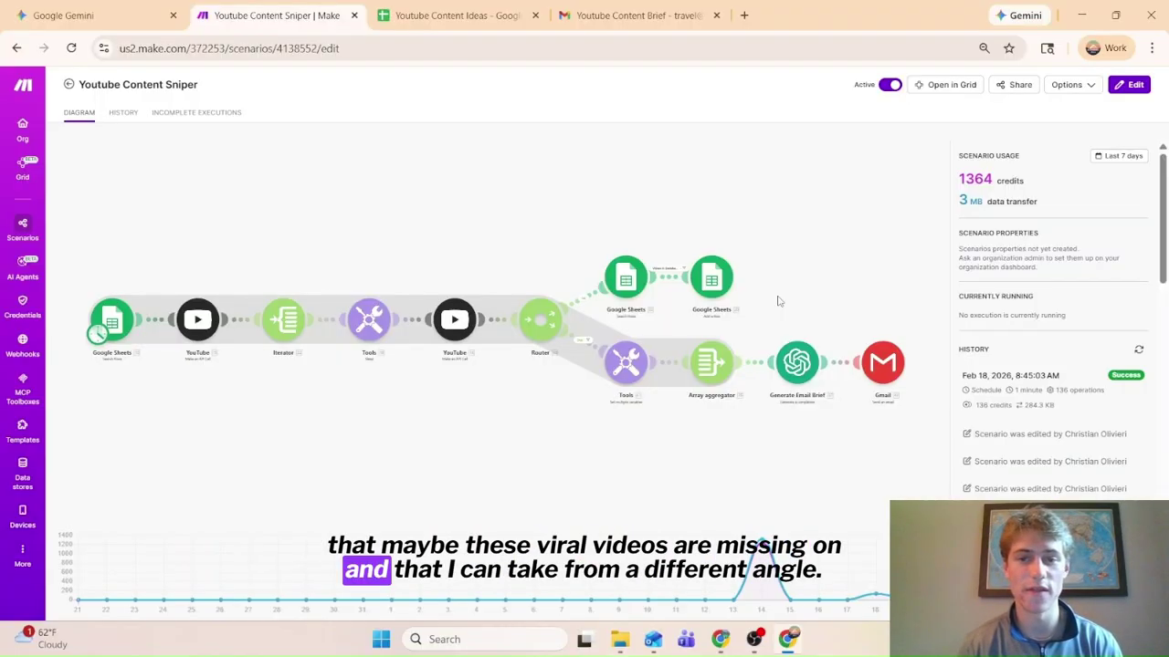
# Switch to Gmail and examine the opening of the sent Youtube Content Brief email, highlighting the "Wednesday Recording Brief" heading
pyautogui.click(650, 5)
pyautogui.scroll(20, 547, 413)
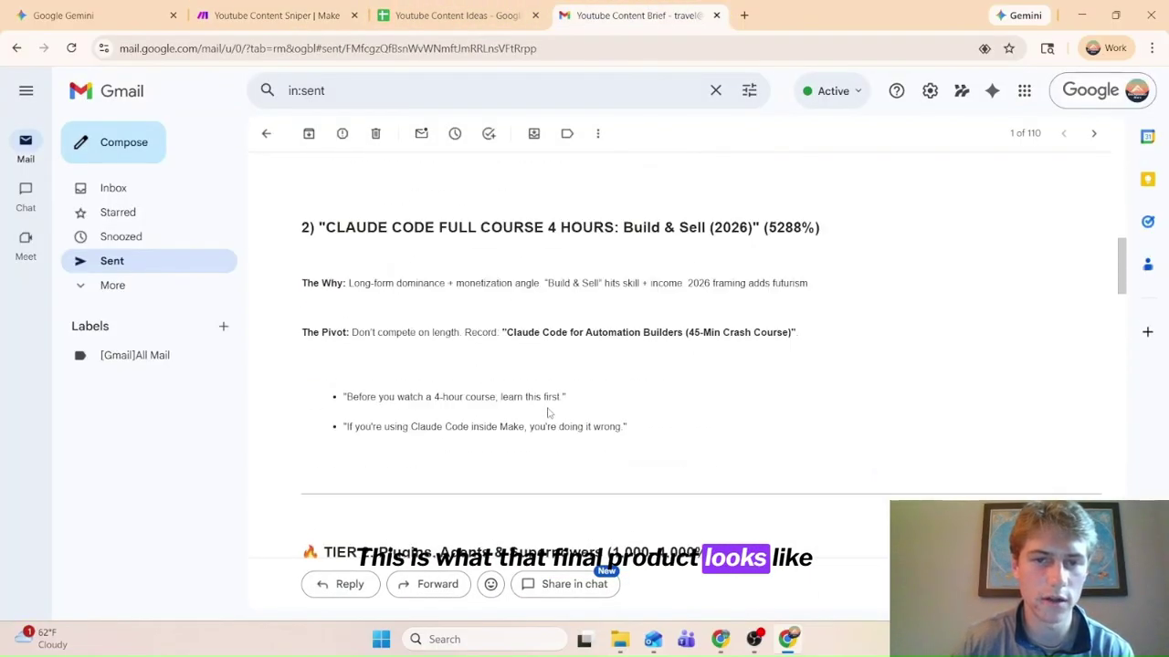
pyautogui.scroll(1, 539, 413)
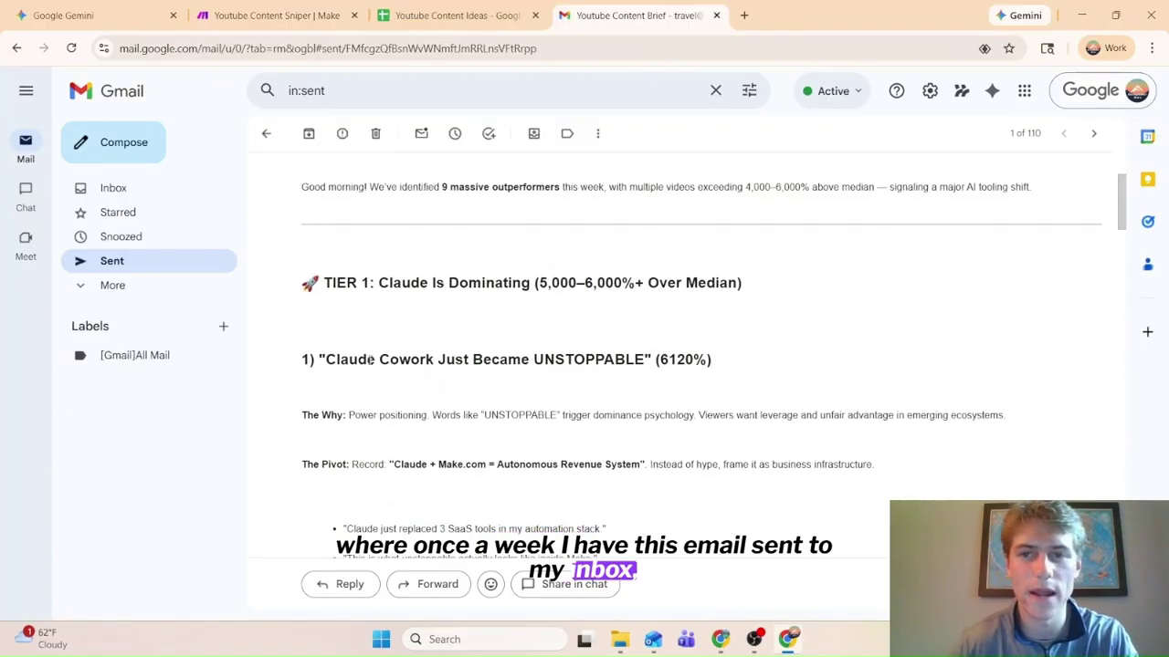
pyautogui.scroll(2, 370, 361)
pyautogui.moveTo(299, 283); pyautogui.dragTo(516, 290)
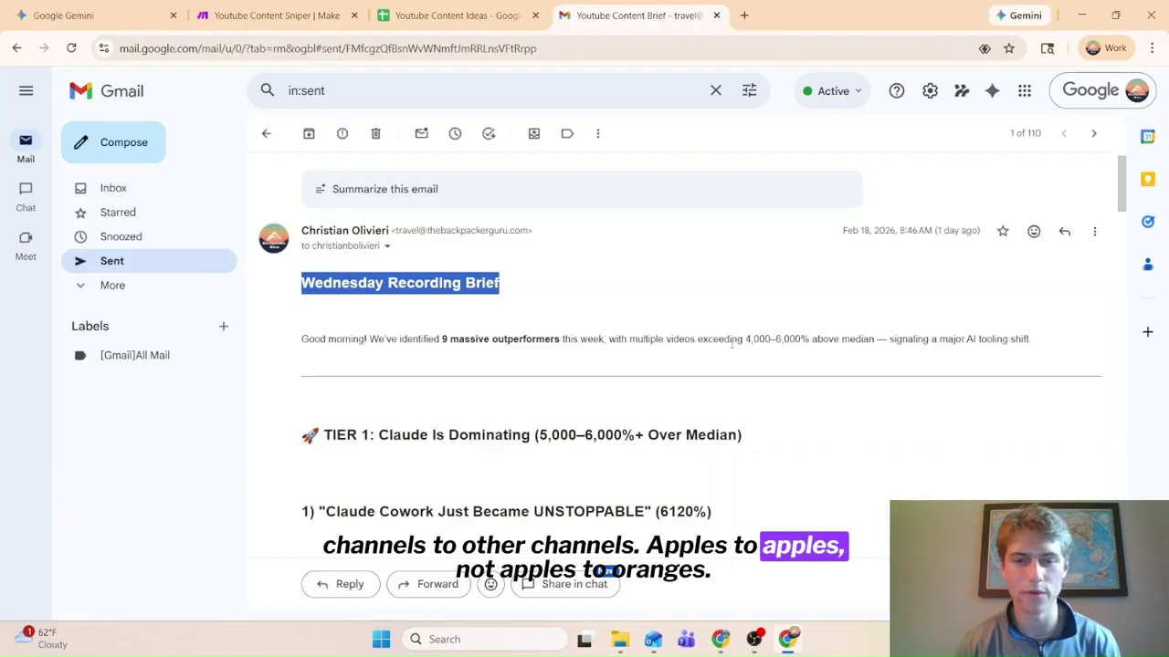
# Review the Tier 1 Claude videos in the brief, highlighting the tier heading and the first video's "The Why" explanation
pyautogui.scroll(-1, 257, 363)
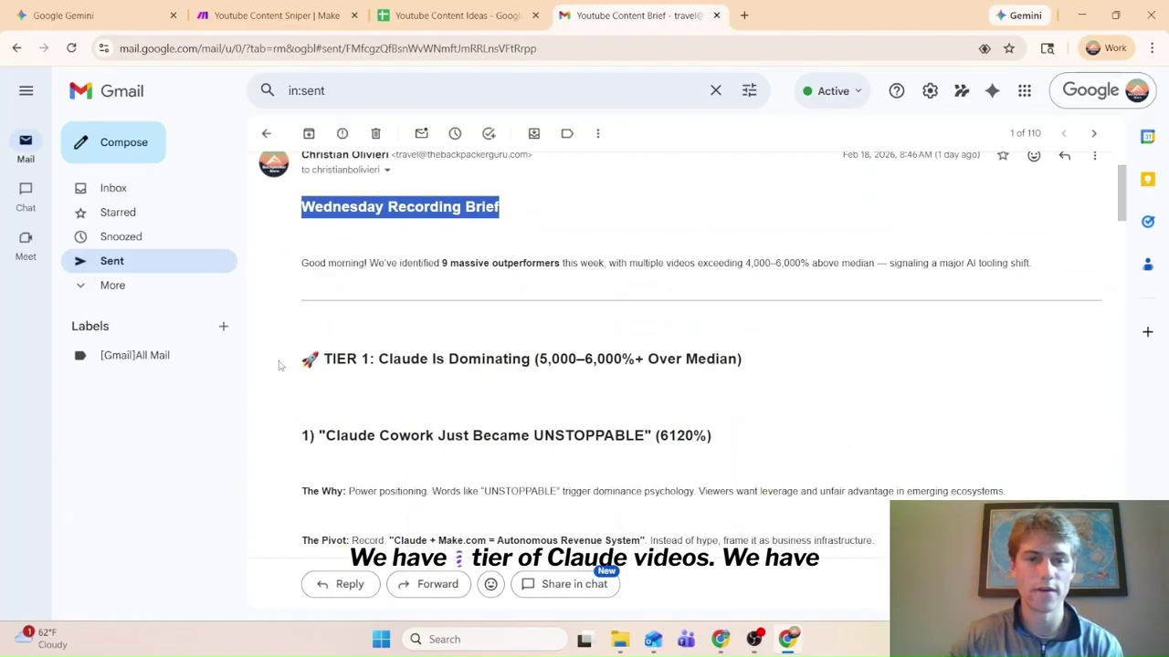
pyautogui.moveTo(267, 361); pyautogui.dragTo(726, 361)
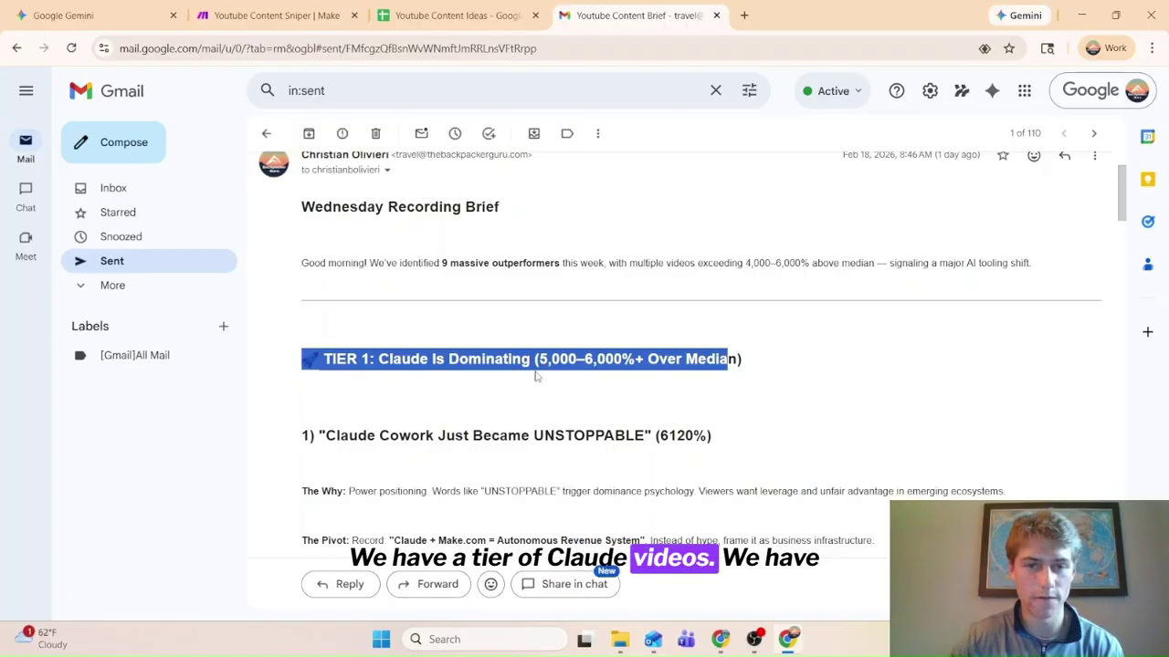
pyautogui.scroll(-1, 535, 365)
pyautogui.scroll(-5, 535, 356)
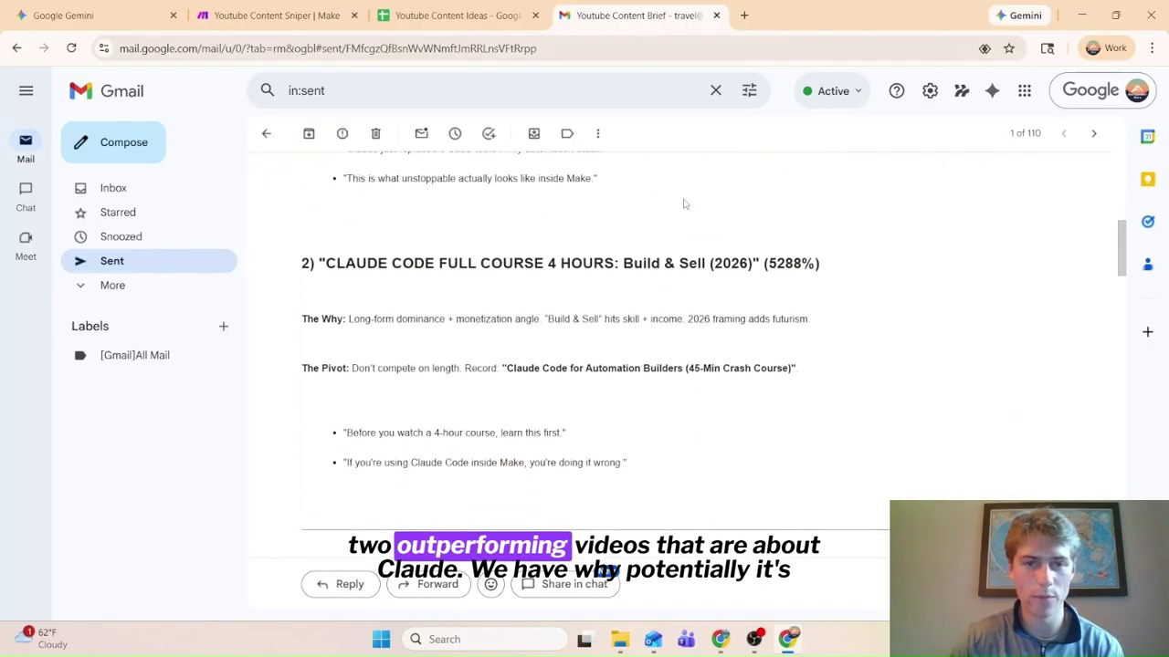
pyautogui.scroll(2, 511, 262)
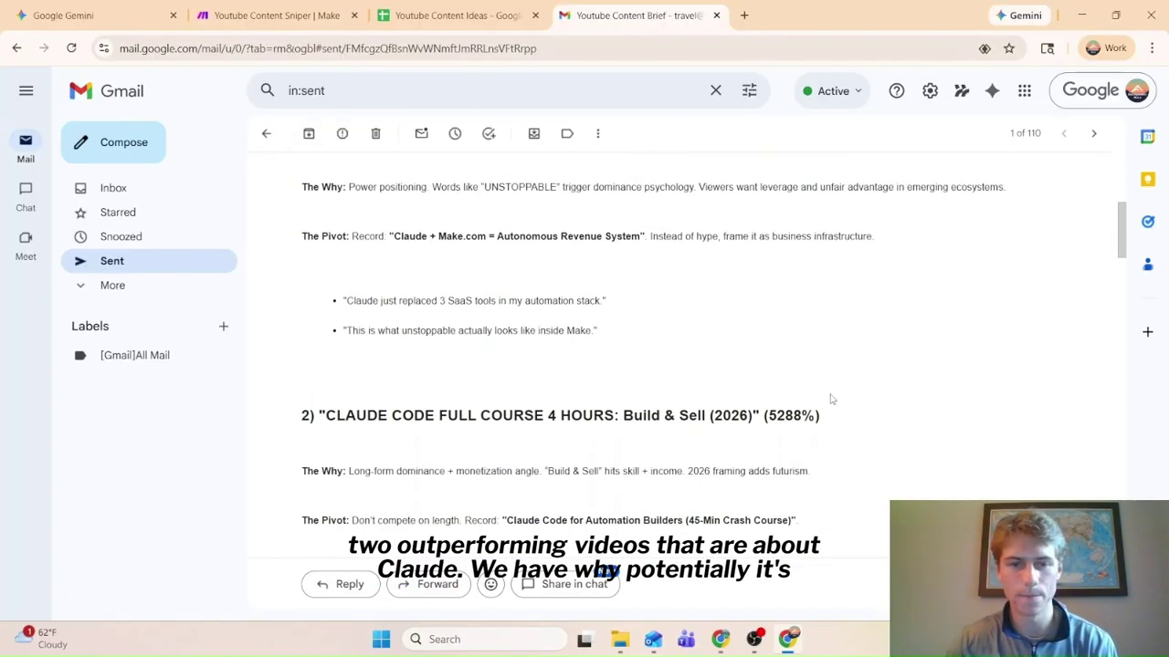
pyautogui.scroll(1, 827, 405)
pyautogui.moveTo(294, 275); pyautogui.dragTo(1014, 270)
pyautogui.click(354, 246)
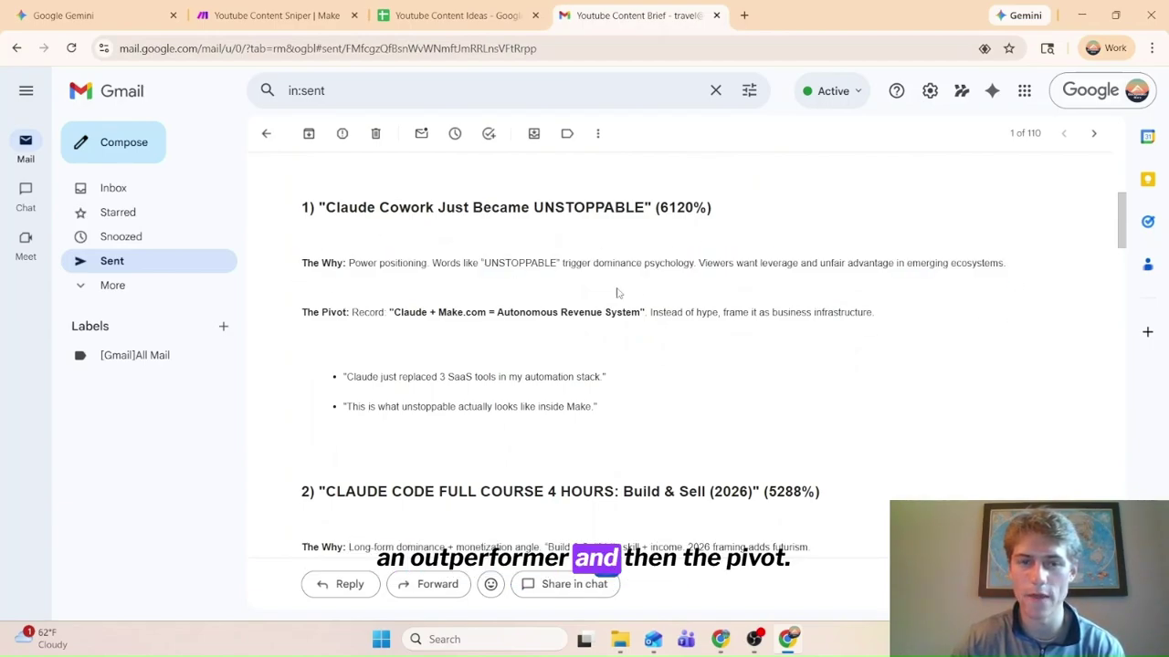
# Examine the first Tier 1 video's "The Pivot" recommendation and its two suggested title ideas, highlighting each
pyautogui.moveTo(305, 315); pyautogui.dragTo(871, 313)
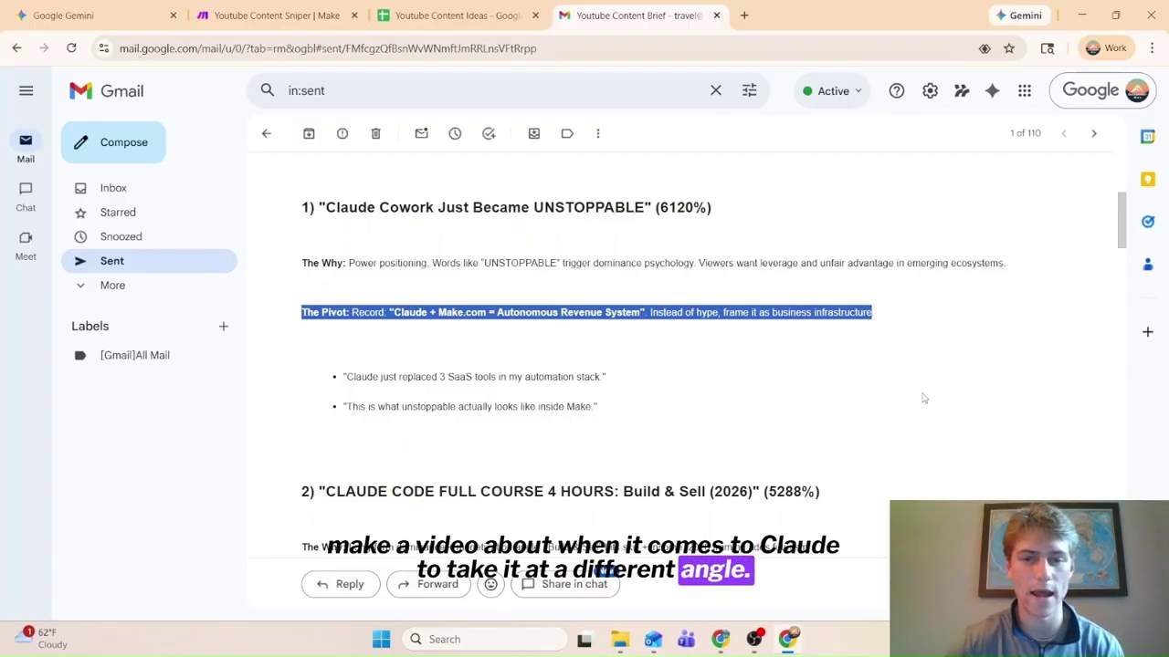
pyautogui.scroll(-3, 922, 398)
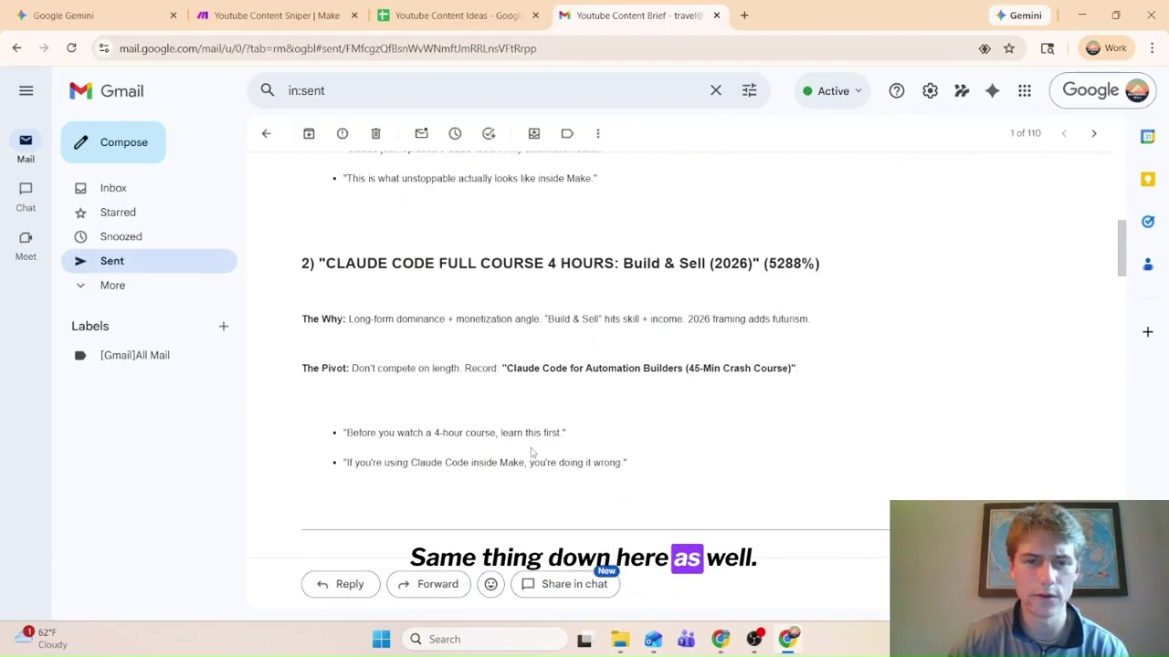
pyautogui.scroll(1, 534, 457)
pyautogui.moveTo(598, 264); pyautogui.dragTo(318, 228)
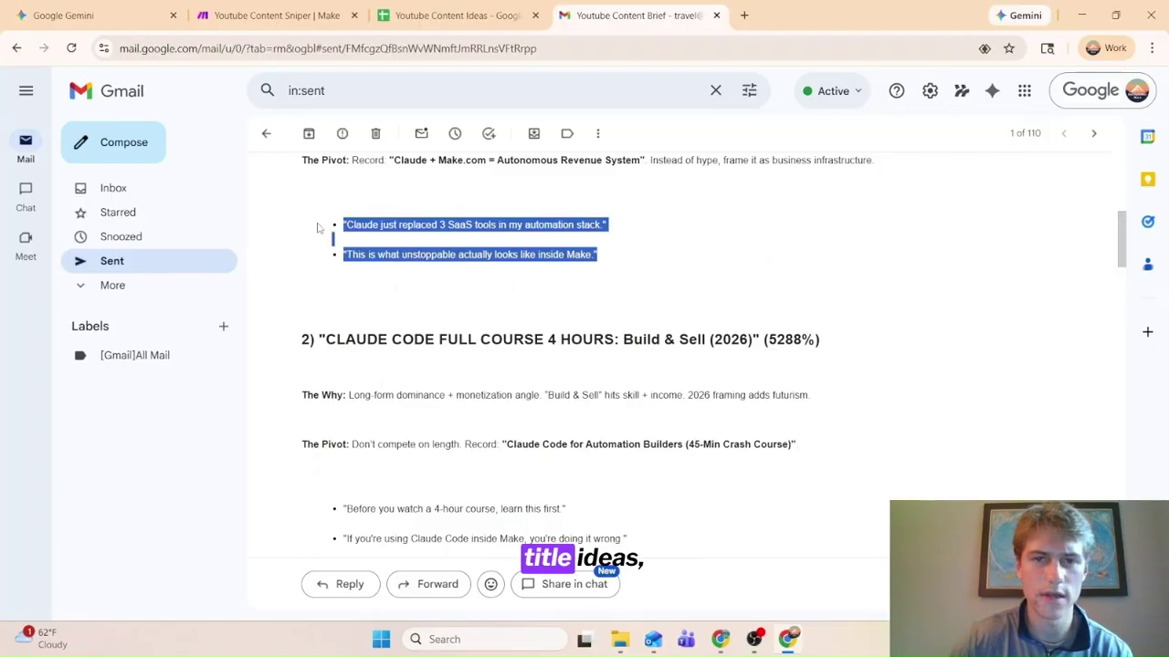
# Read the rest of the brief, covering the Tier 2 videos, the Technical Stack (Make.com) list and the closing remarks
pyautogui.scroll(-5, 616, 321)
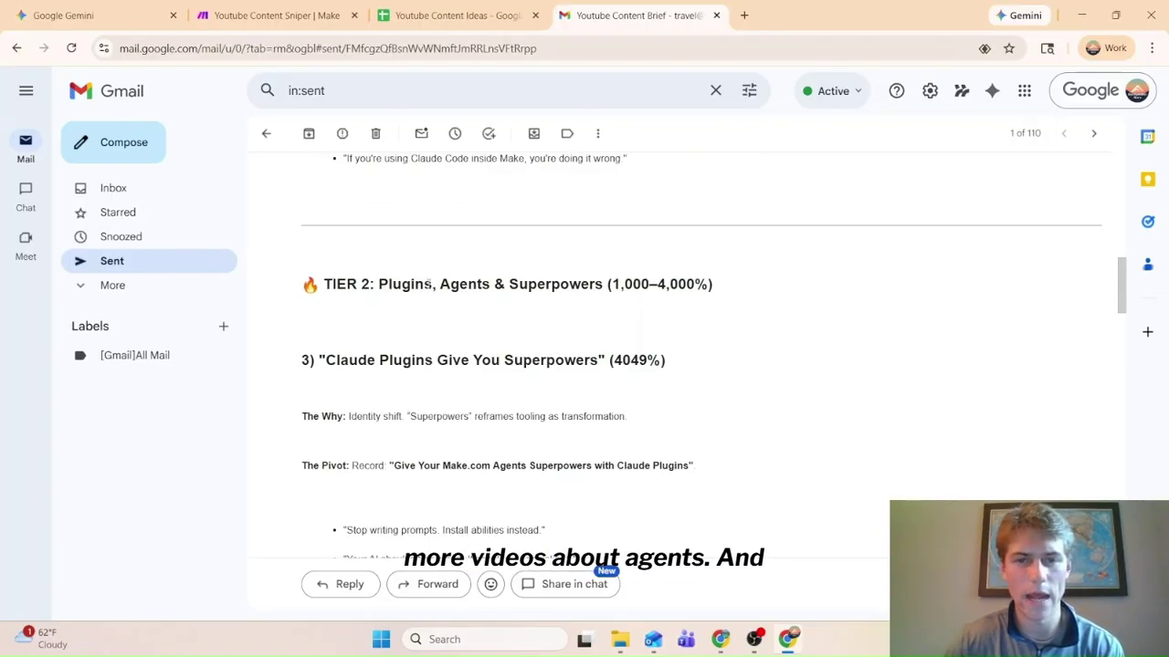
pyautogui.scroll(-4, 373, 166)
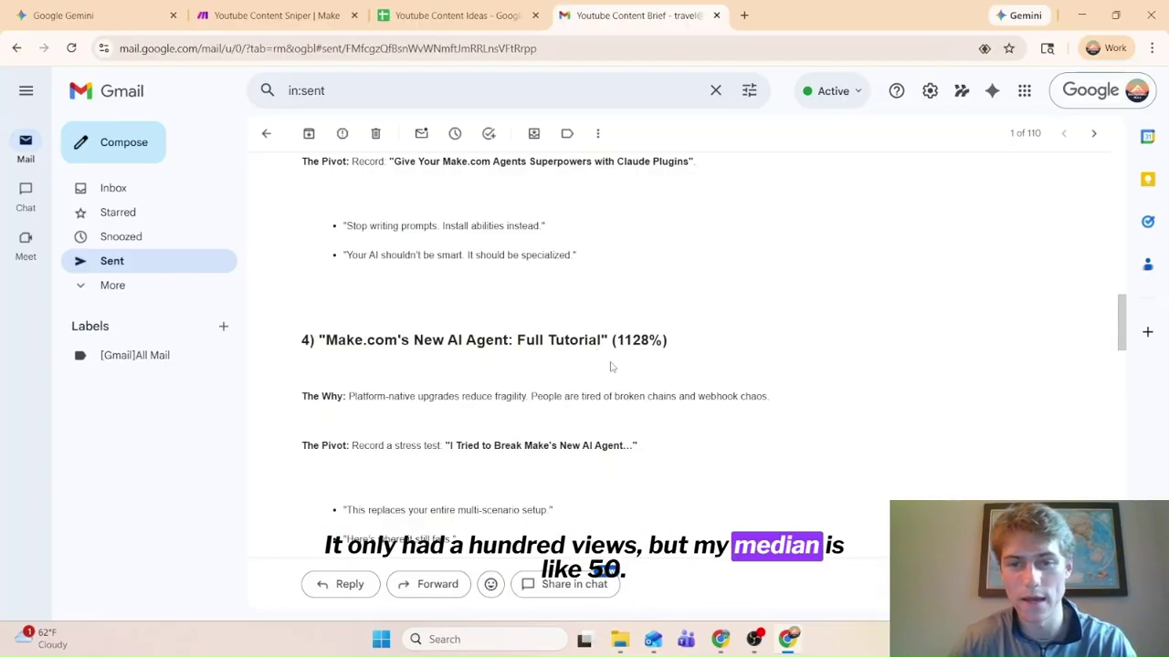
pyautogui.scroll(-10, 610, 363)
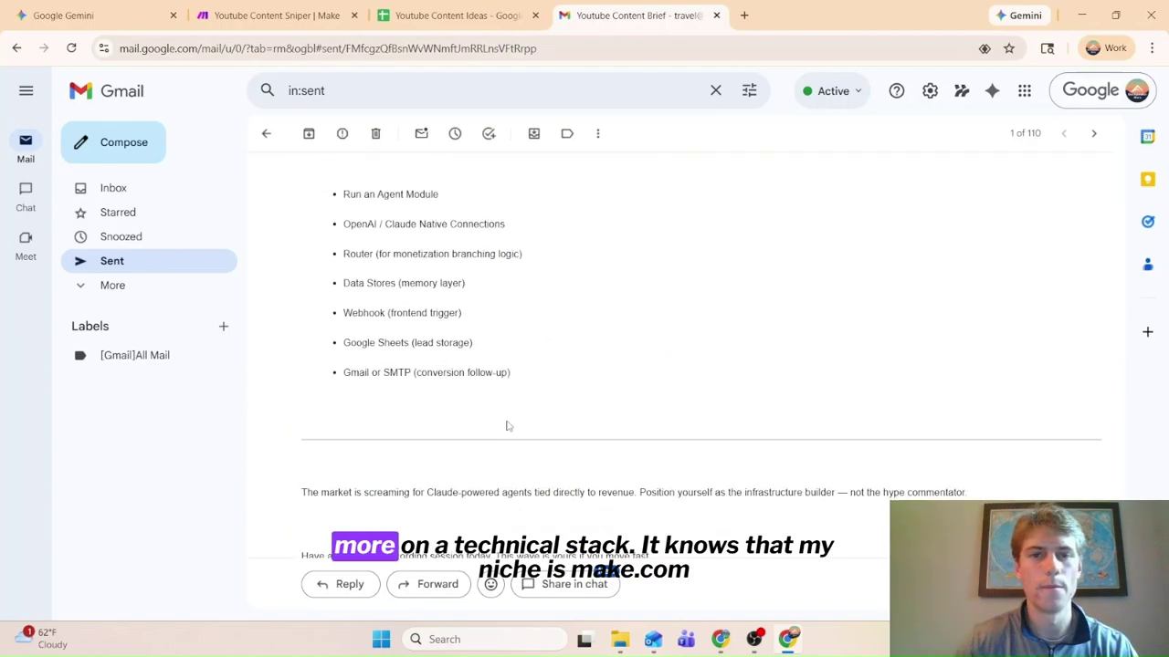
pyautogui.scroll(1, 506, 426)
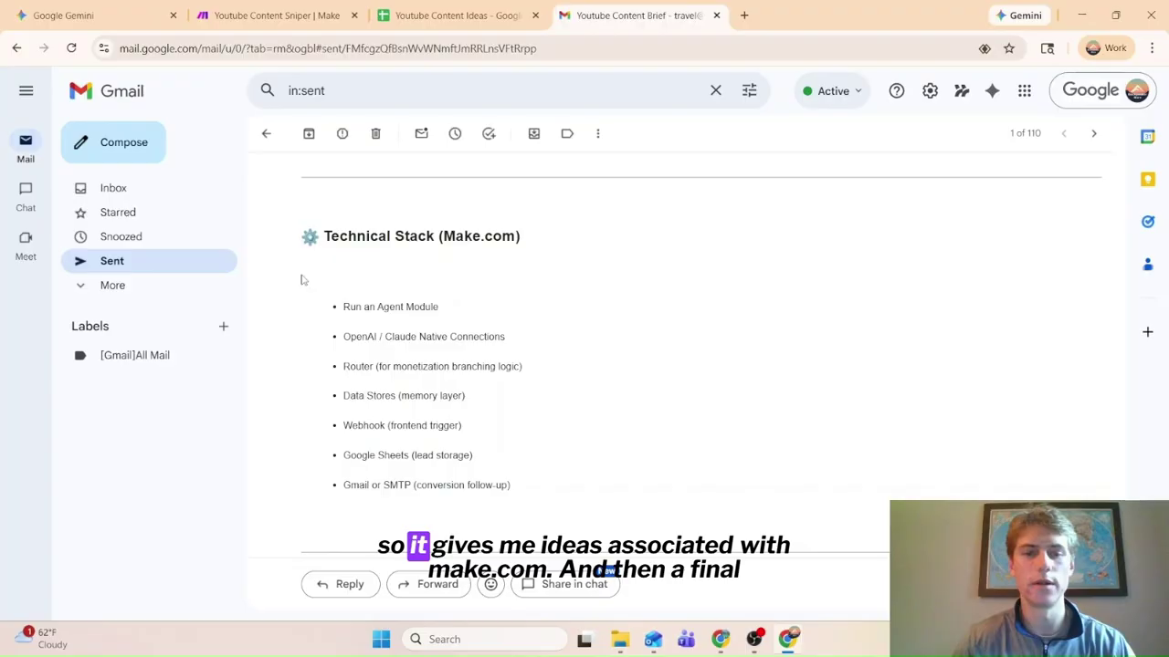
pyautogui.scroll(-2, 565, 329)
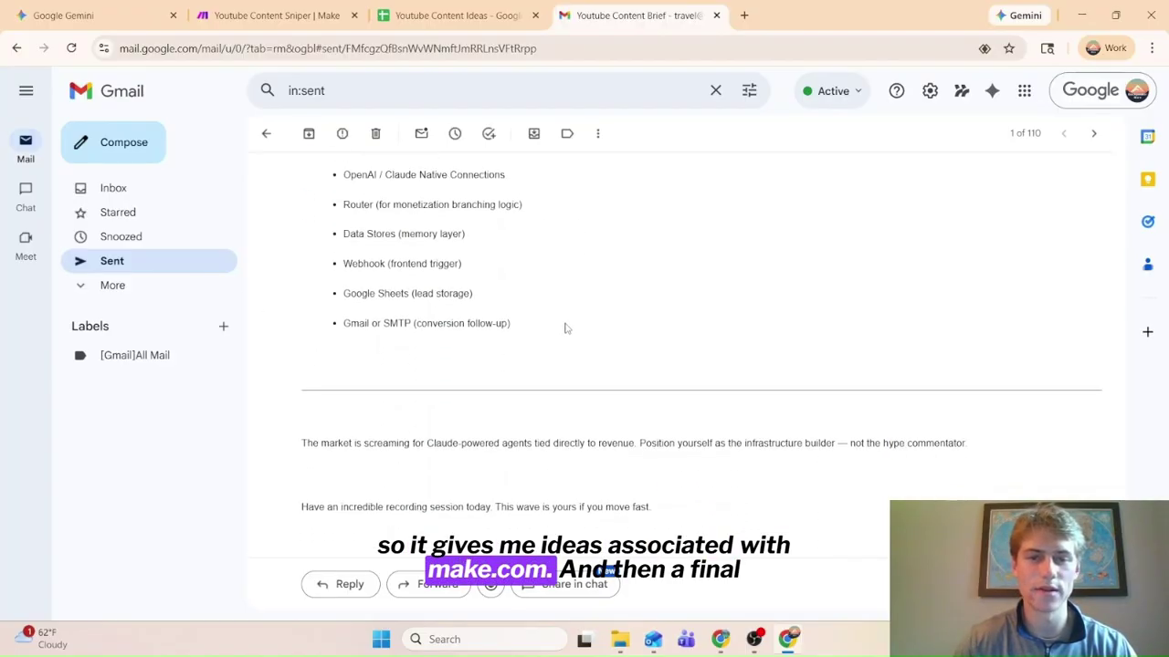
pyautogui.scroll(-1, 565, 329)
pyautogui.hotkey('ctrl', 'a')
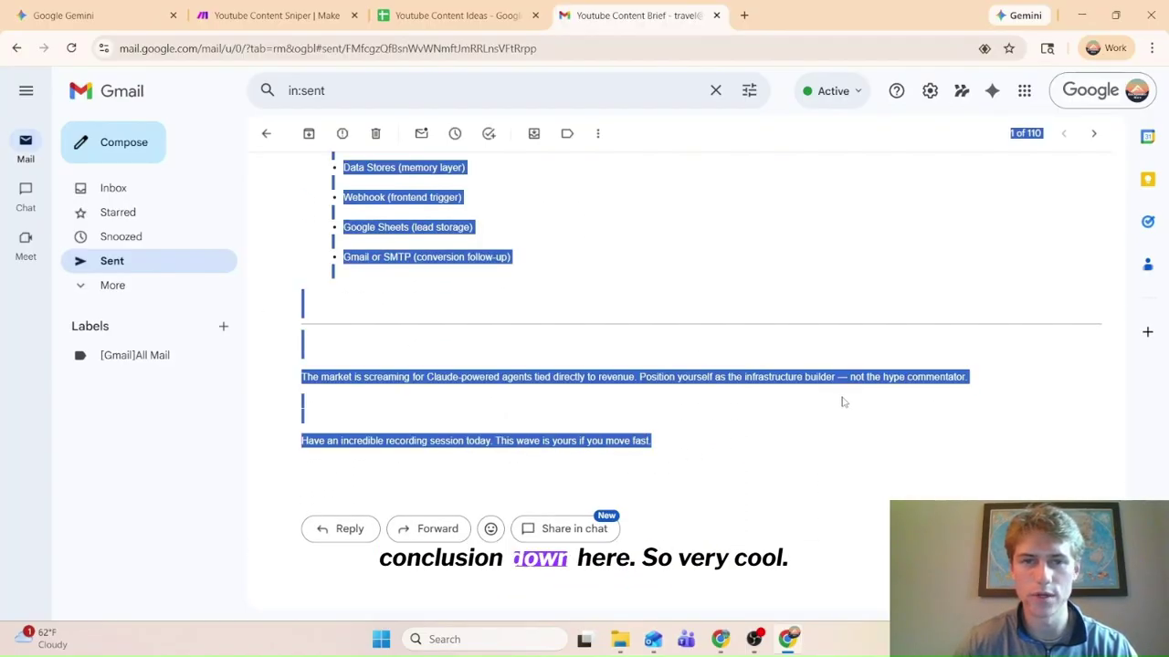
pyautogui.click(873, 256)
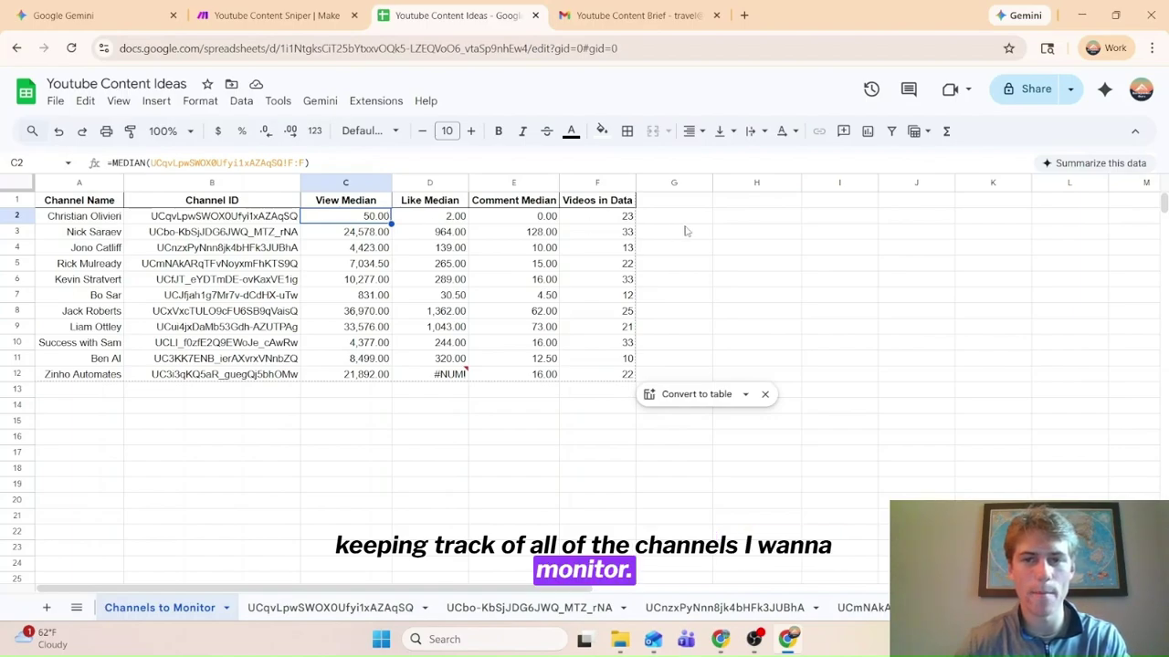
# Review the monitored channels in rows 2 to 12 and inspect the view, like and comment median cells in row 3
pyautogui.click(14, 215)
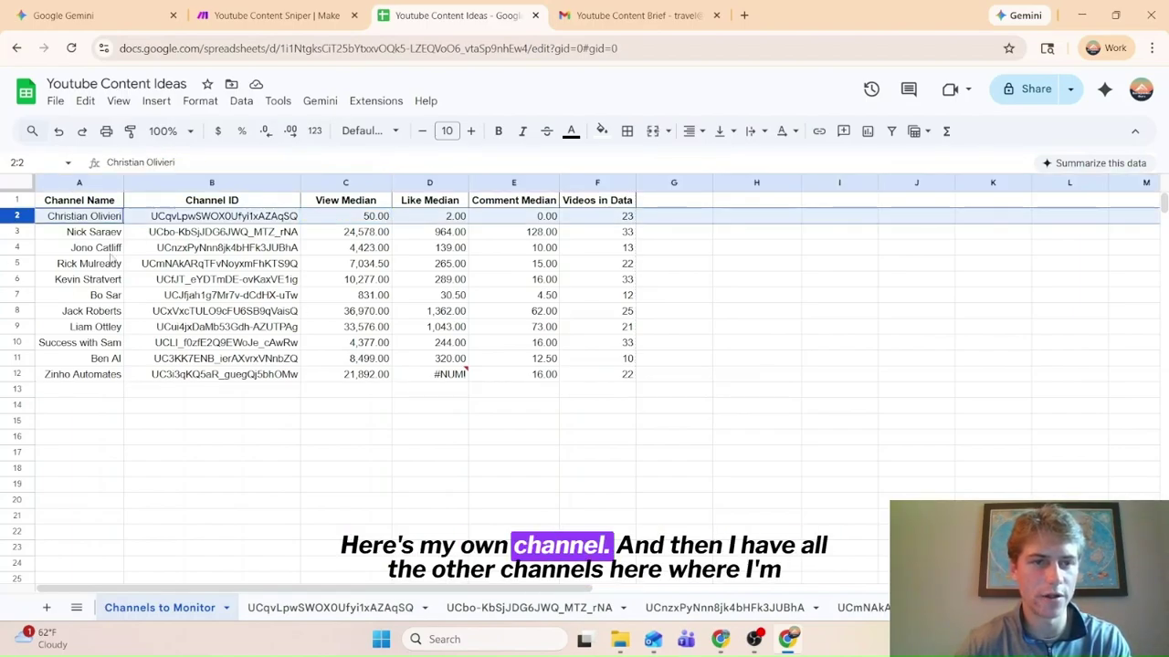
pyautogui.moveTo(96, 232); pyautogui.dragTo(623, 374)
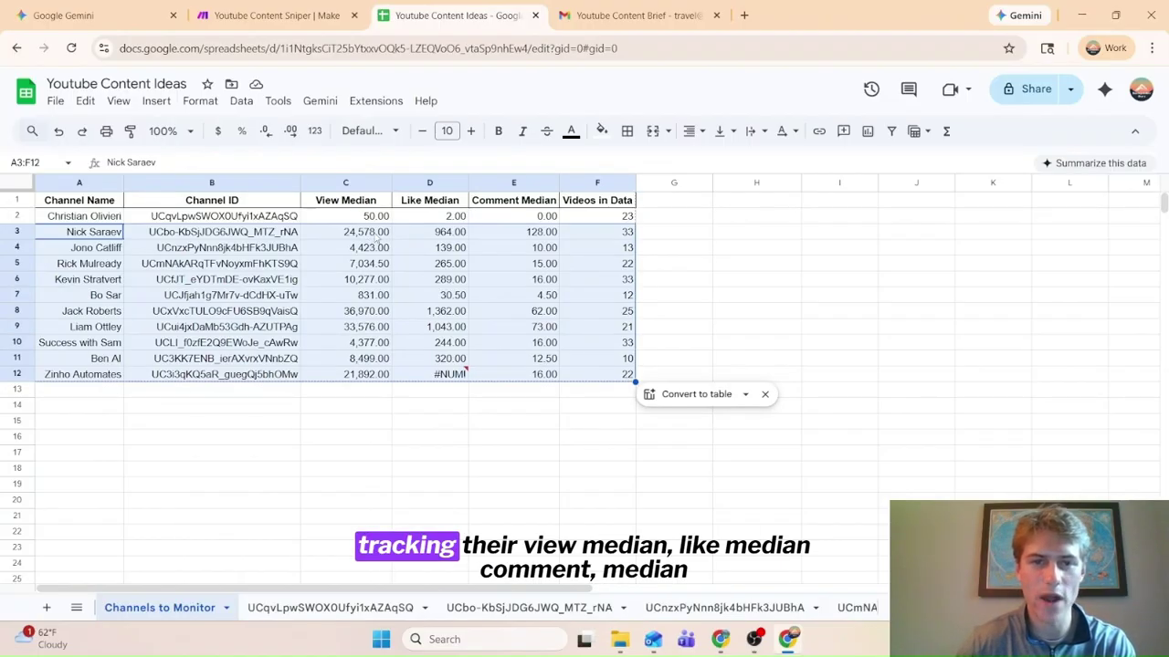
pyautogui.click(376, 237)
pyautogui.click(414, 237)
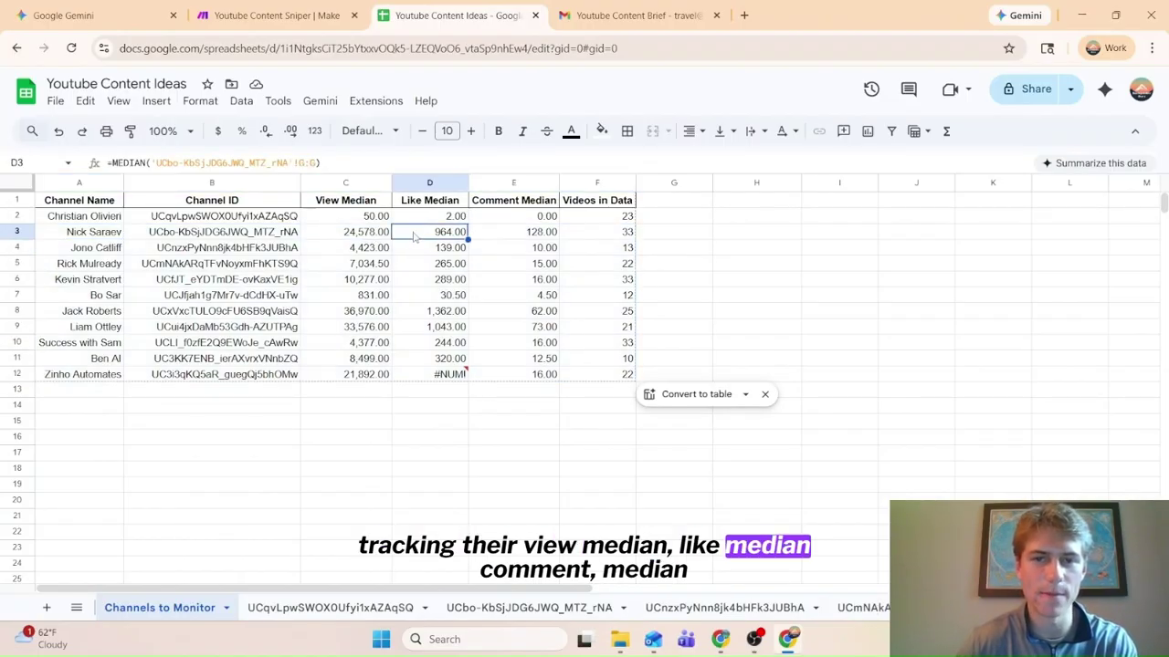
pyautogui.click(522, 241)
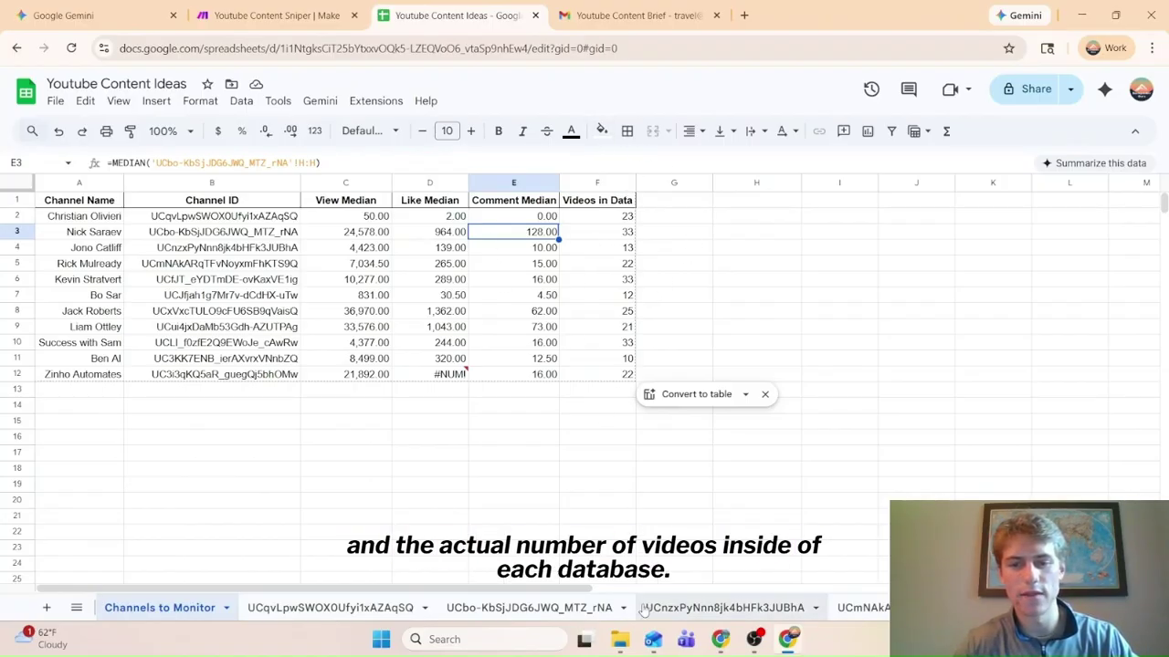
# Locate the channel ID in row 2 of Channels to Monitor and open the sheet named after that ID
pyautogui.click(182, 247)
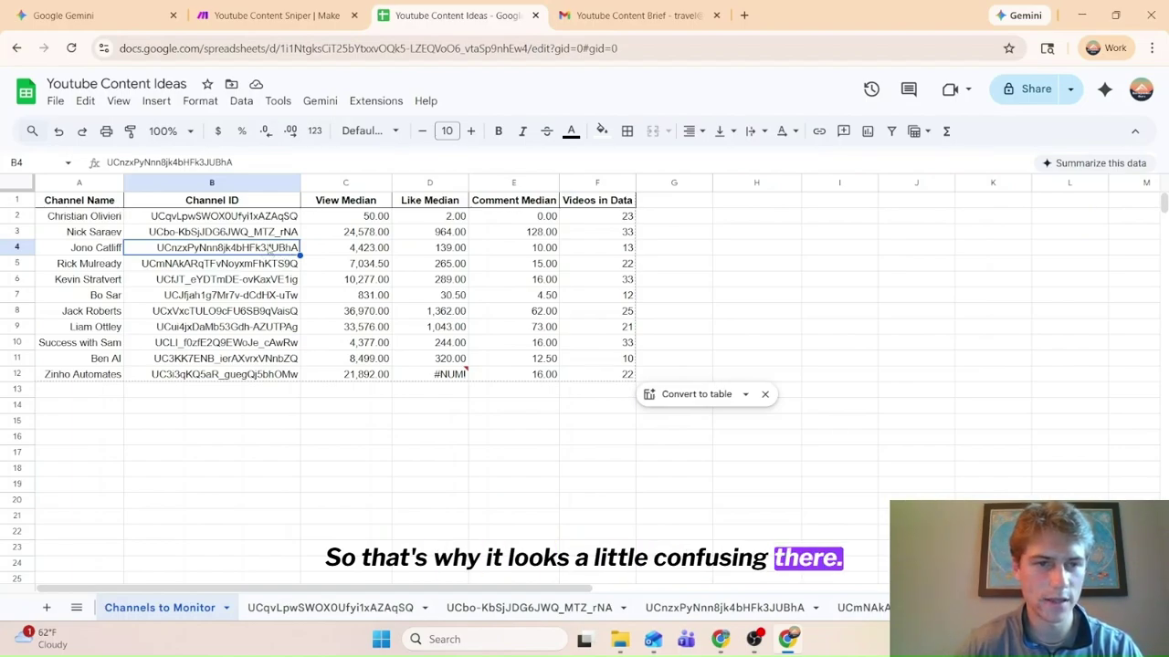
pyautogui.click(14, 215)
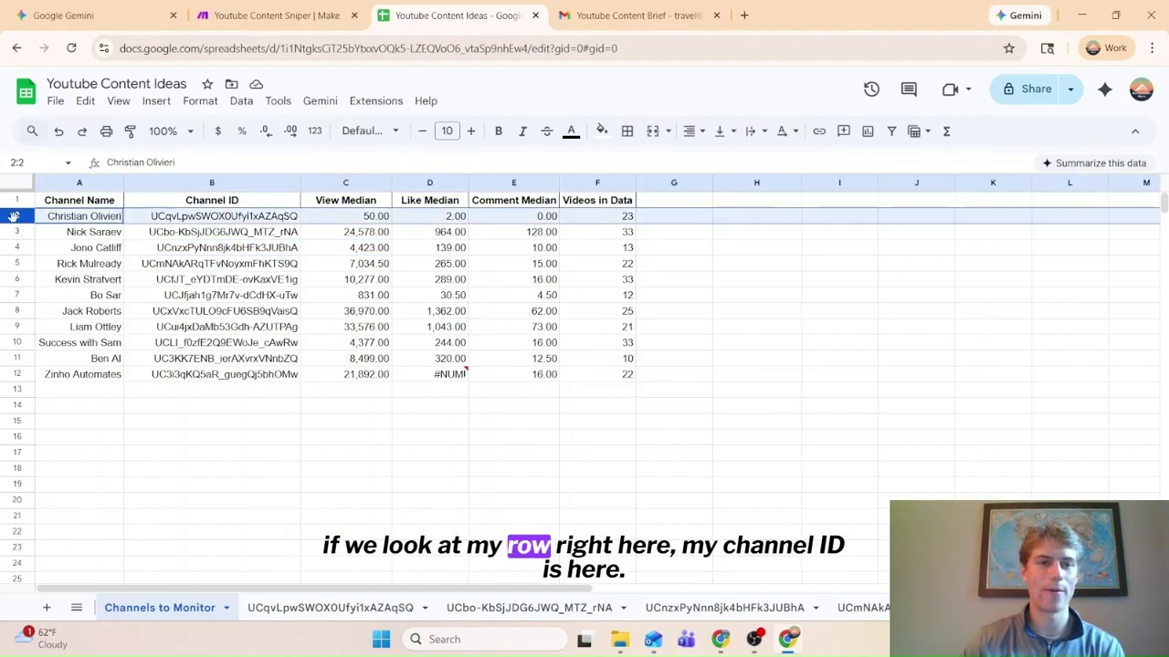
pyautogui.click(181, 216)
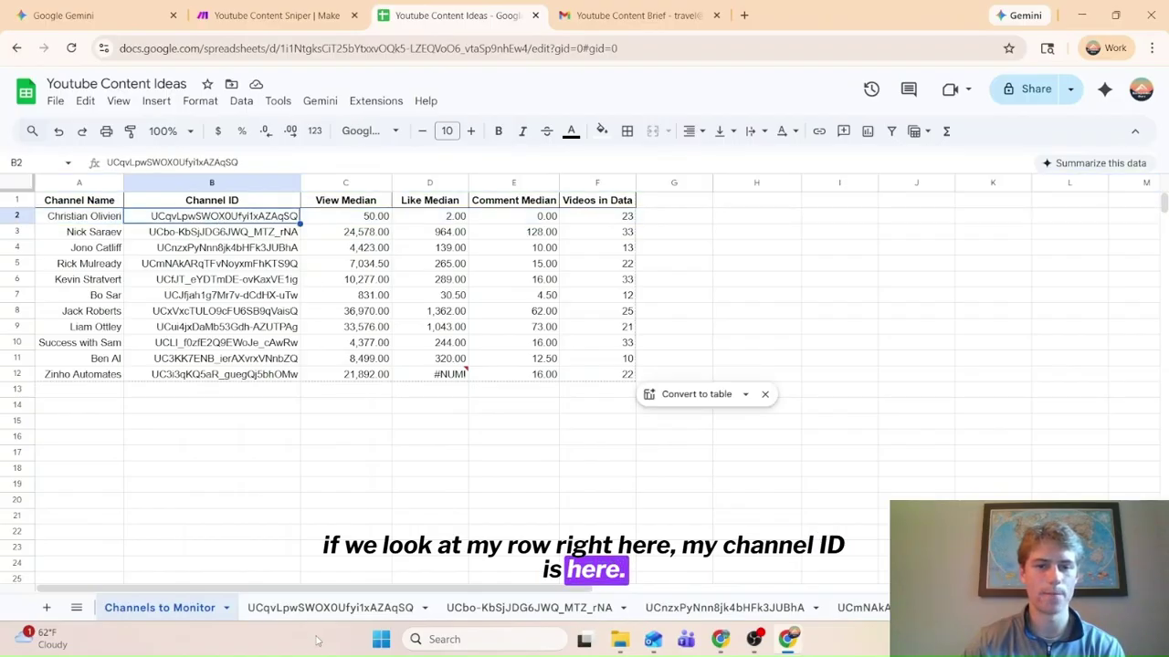
pyautogui.click(331, 608)
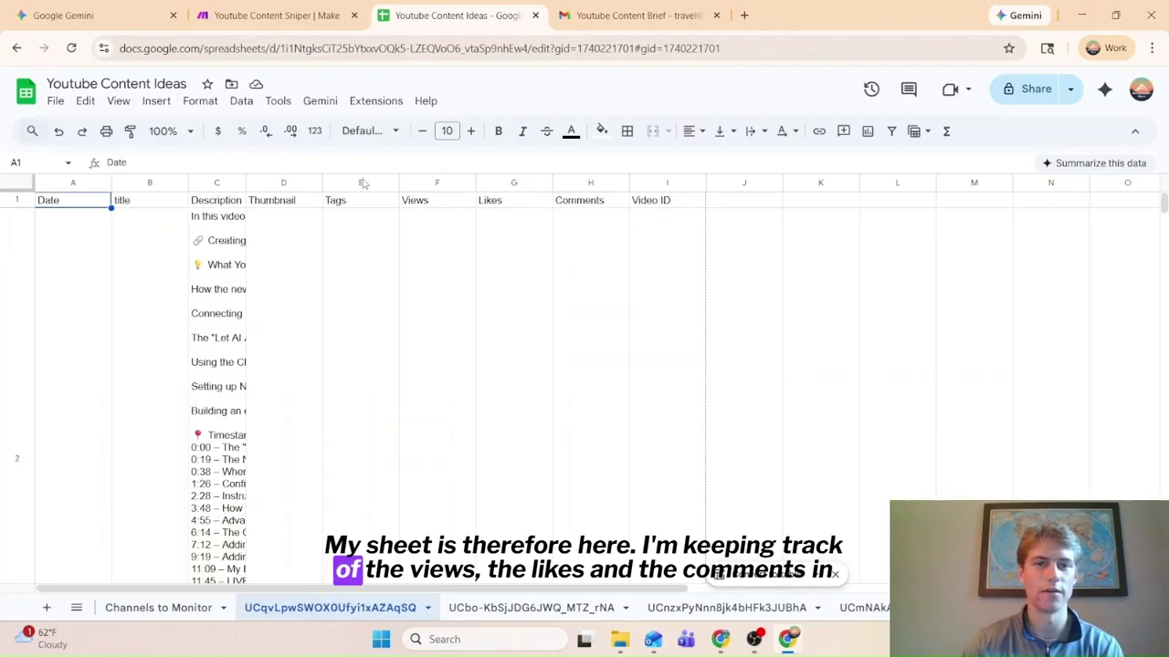
# Examine the Views, Likes and Comments columns and the video entries in this channel's sheet
pyautogui.click(436, 183)
pyautogui.click(513, 183)
pyautogui.click(590, 183)
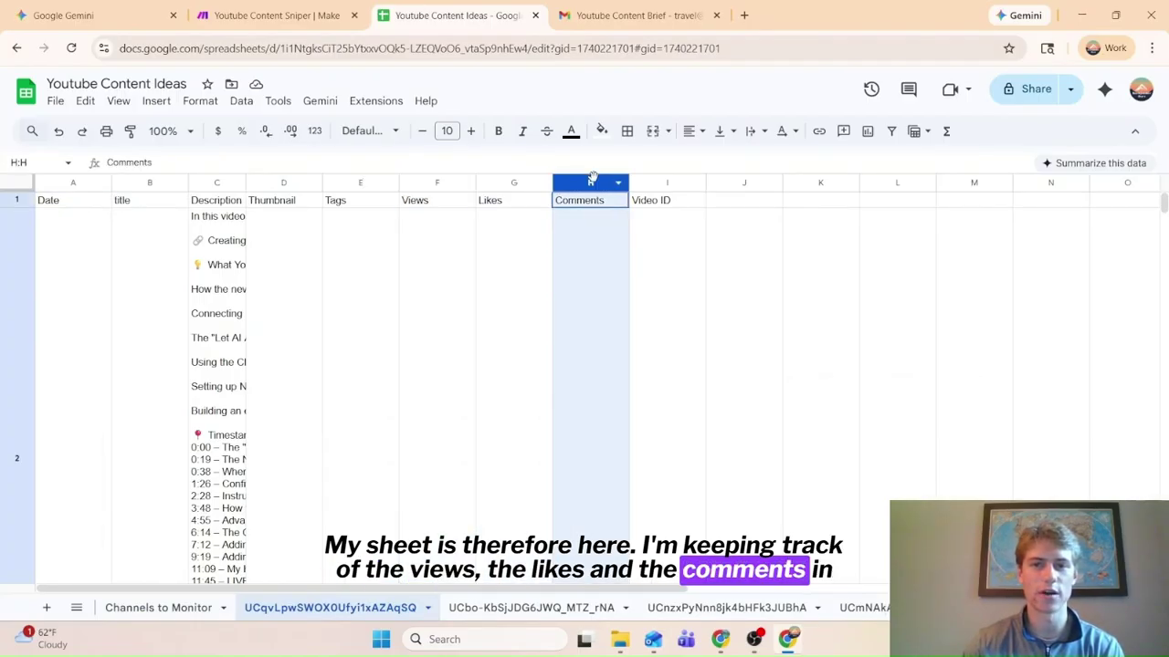
pyautogui.scroll(-1, 596, 217)
pyautogui.scroll(-3, 464, 299)
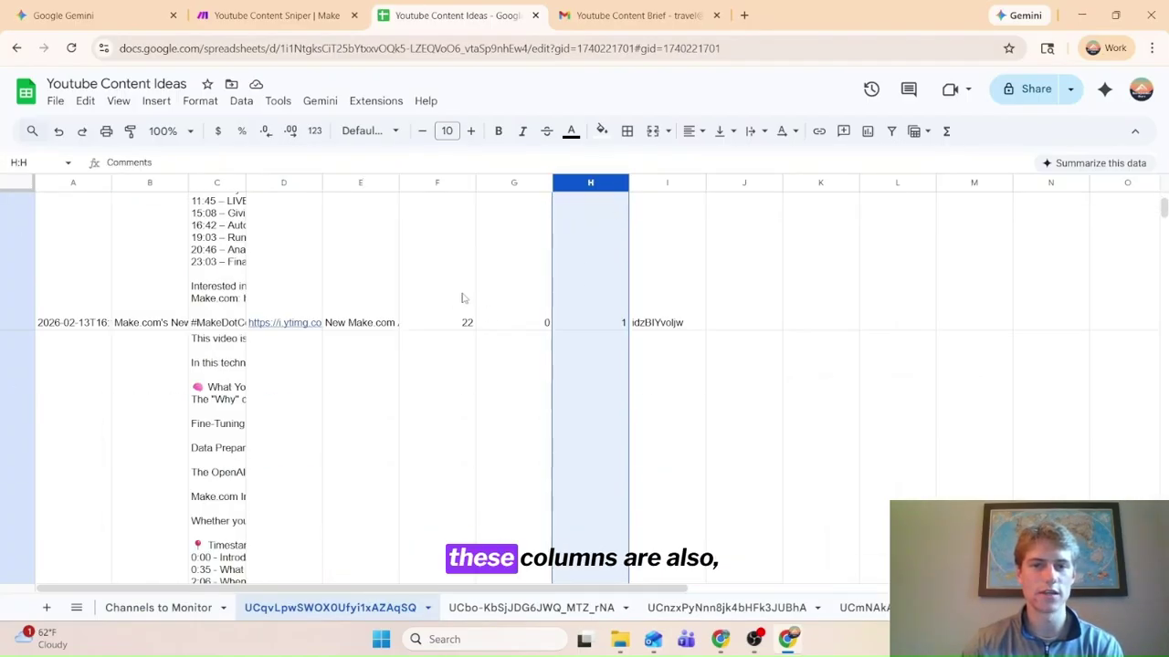
# Inspect the View Median formula in C2 of Channels to Monitor and trace it to the Views column in the channel's own sheet
pyautogui.click(162, 608)
pyautogui.click(389, 220)
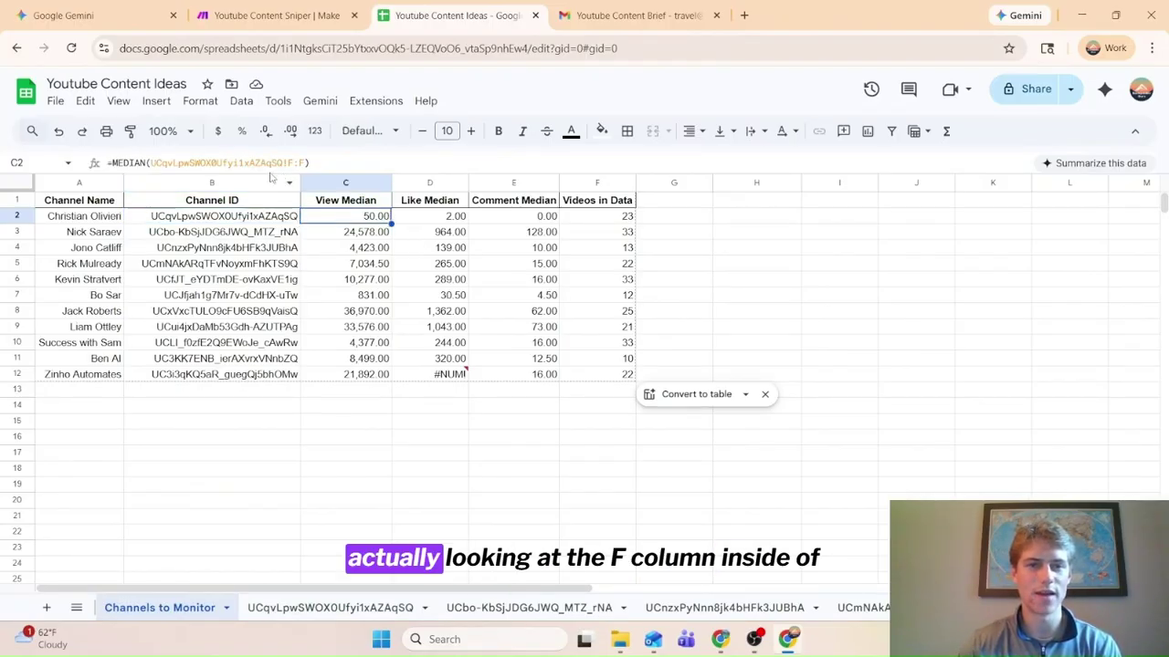
pyautogui.click(331, 608)
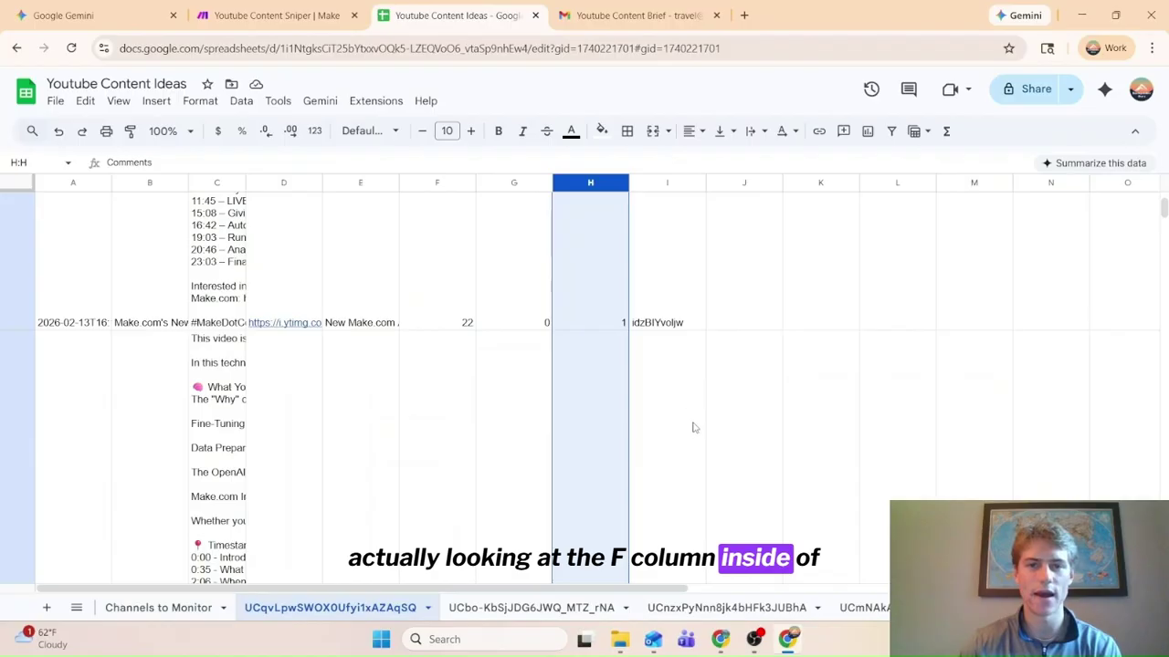
pyautogui.scroll(5, 693, 427)
pyautogui.click(457, 185)
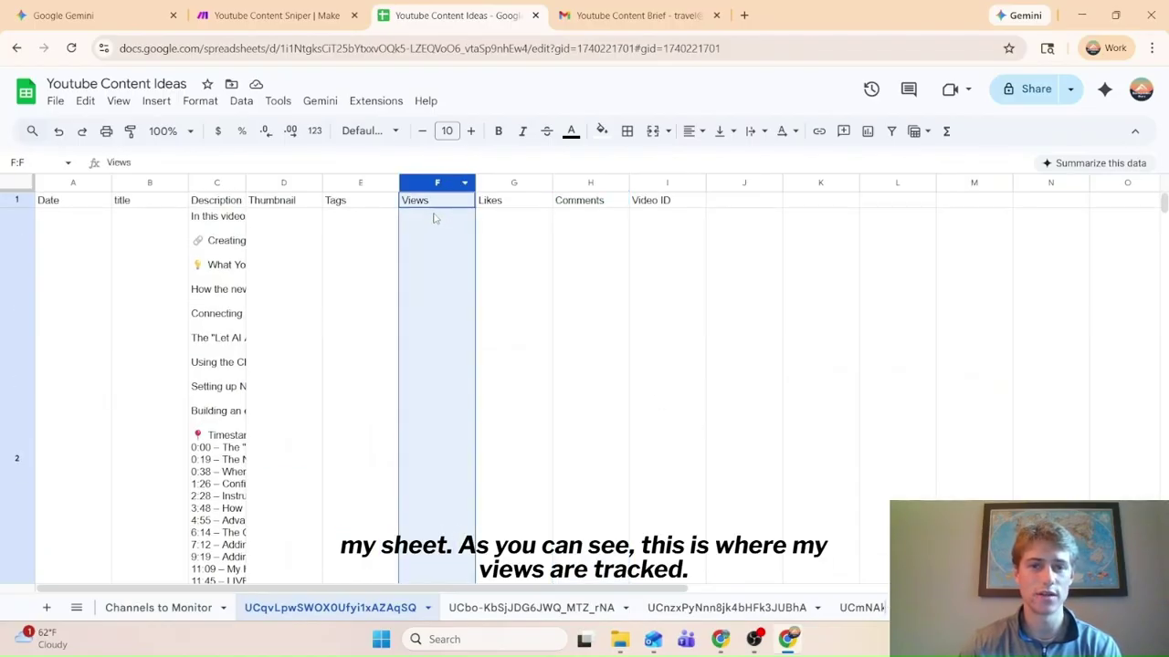
pyautogui.scroll(-10, 426, 287)
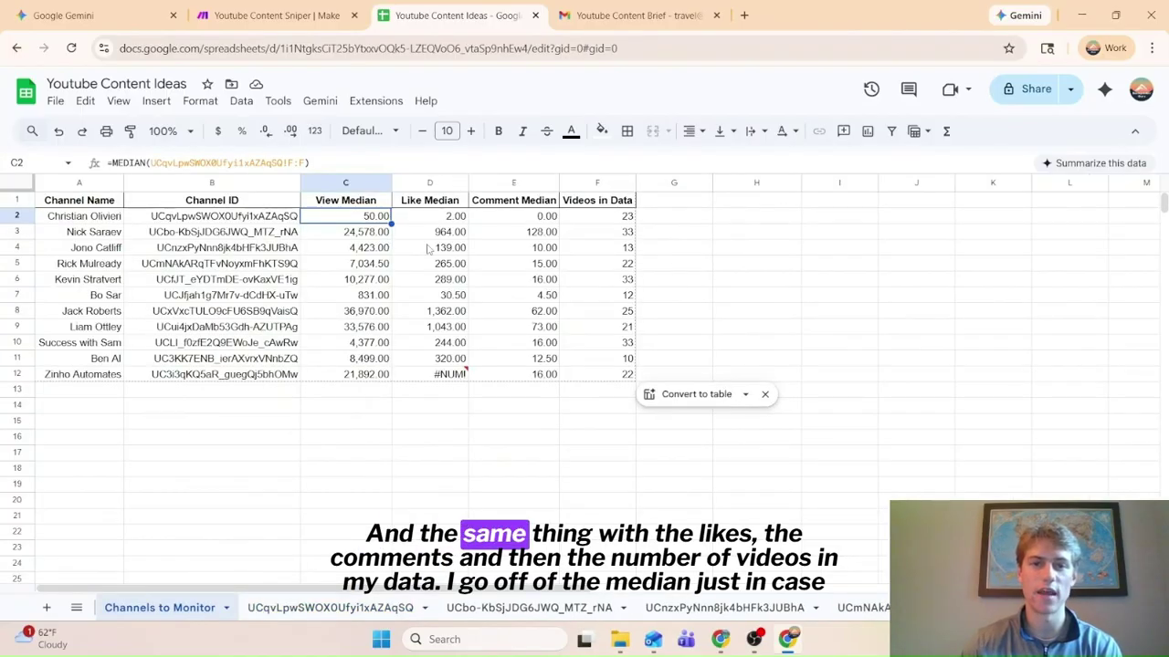
# Inspect the row 2 formulas for Like Median, Comment Median and Videos in Data in Channels to Monitor
pyautogui.click(447, 218)
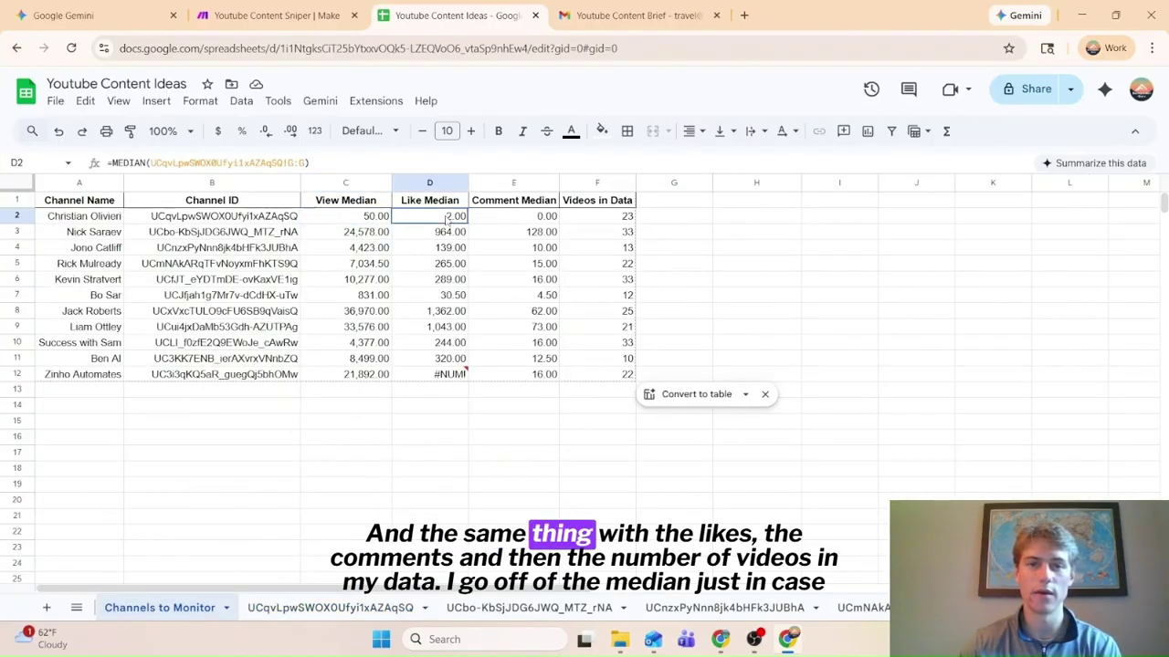
pyautogui.click(516, 218)
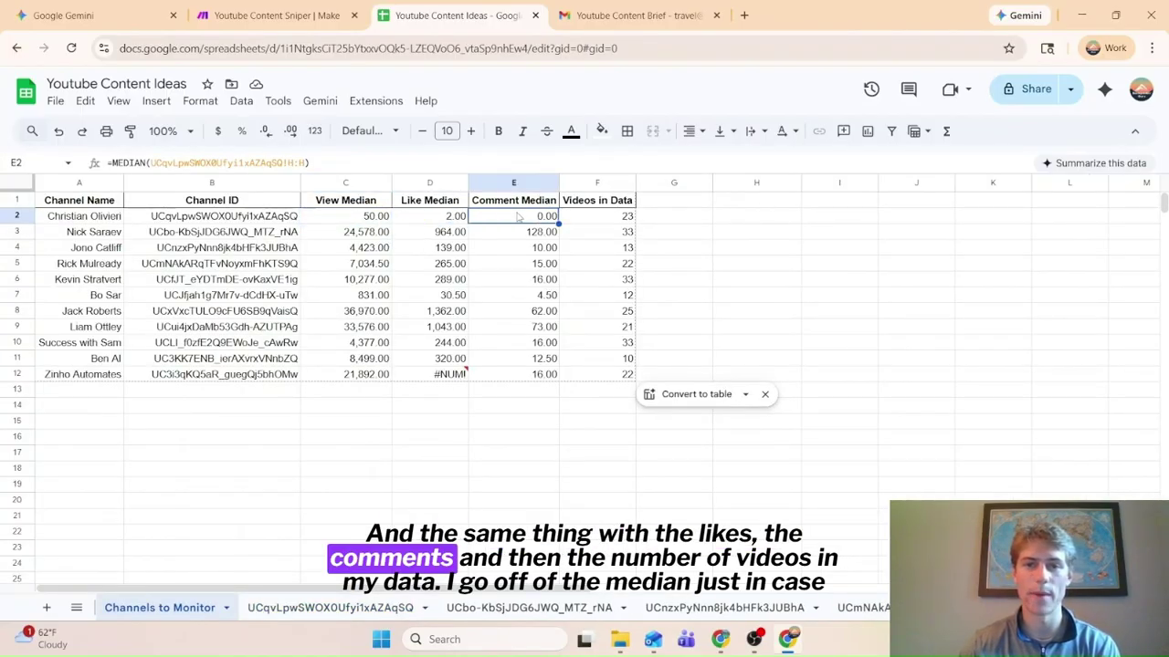
pyautogui.click(618, 221)
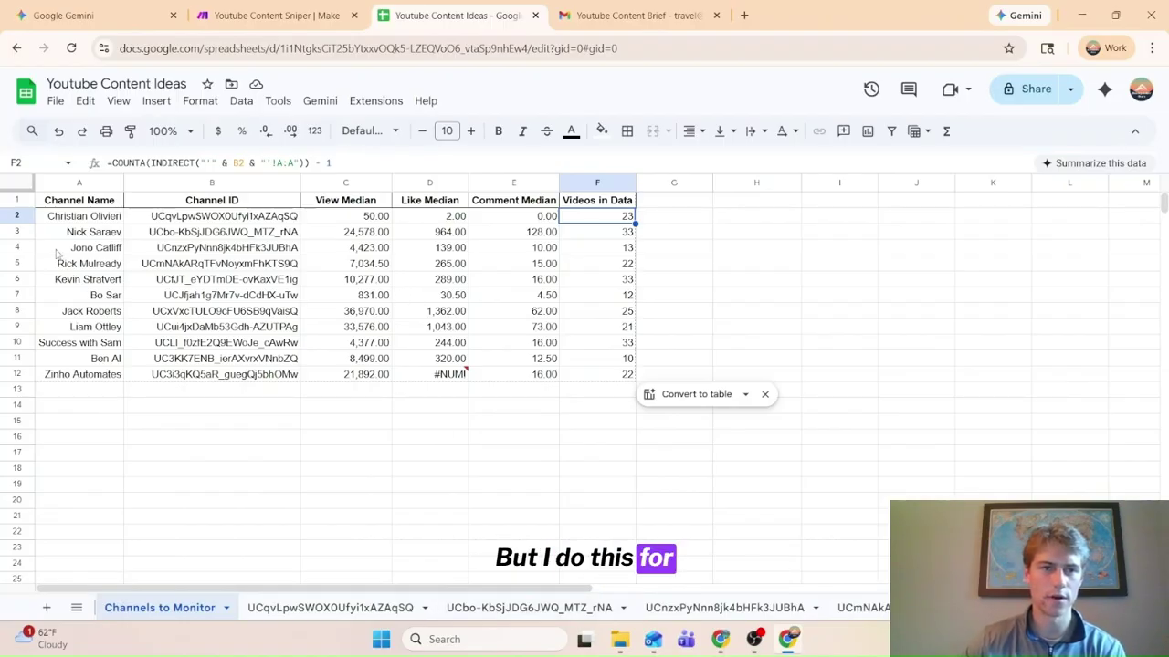
# Highlight the competitor rows 3 to 12 in Channels to Monitor and examine the video entries in the row 4 channel's own sheet
pyautogui.moveTo(73, 232); pyautogui.dragTo(617, 378)
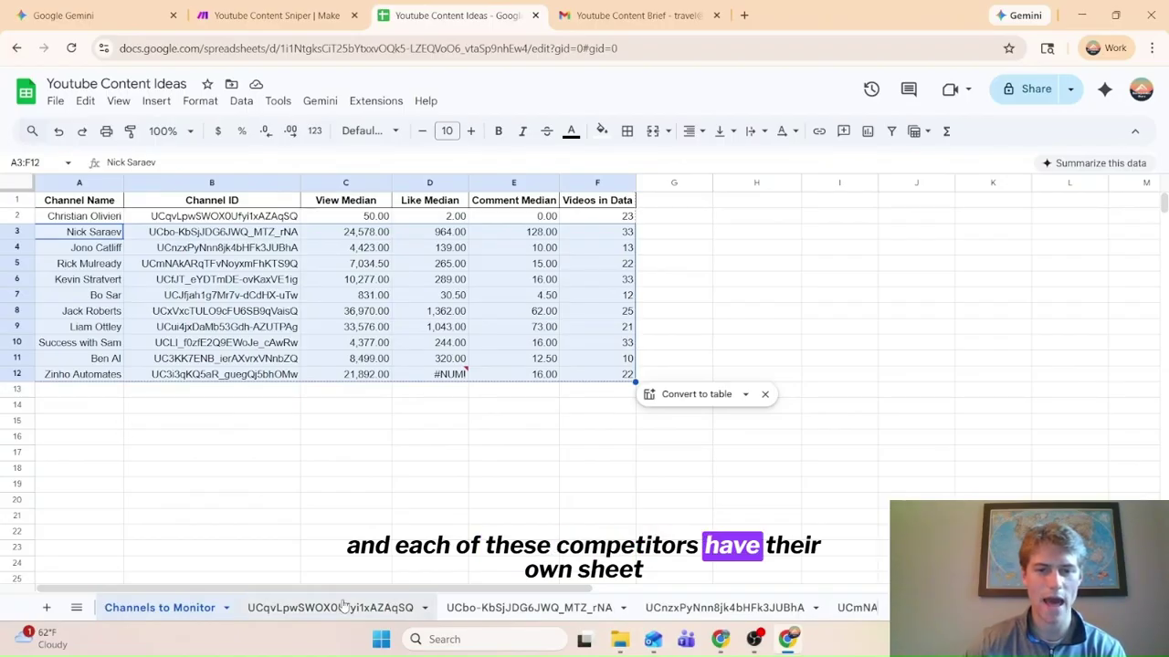
pyautogui.click(708, 611)
pyautogui.scroll(-5, 304, 471)
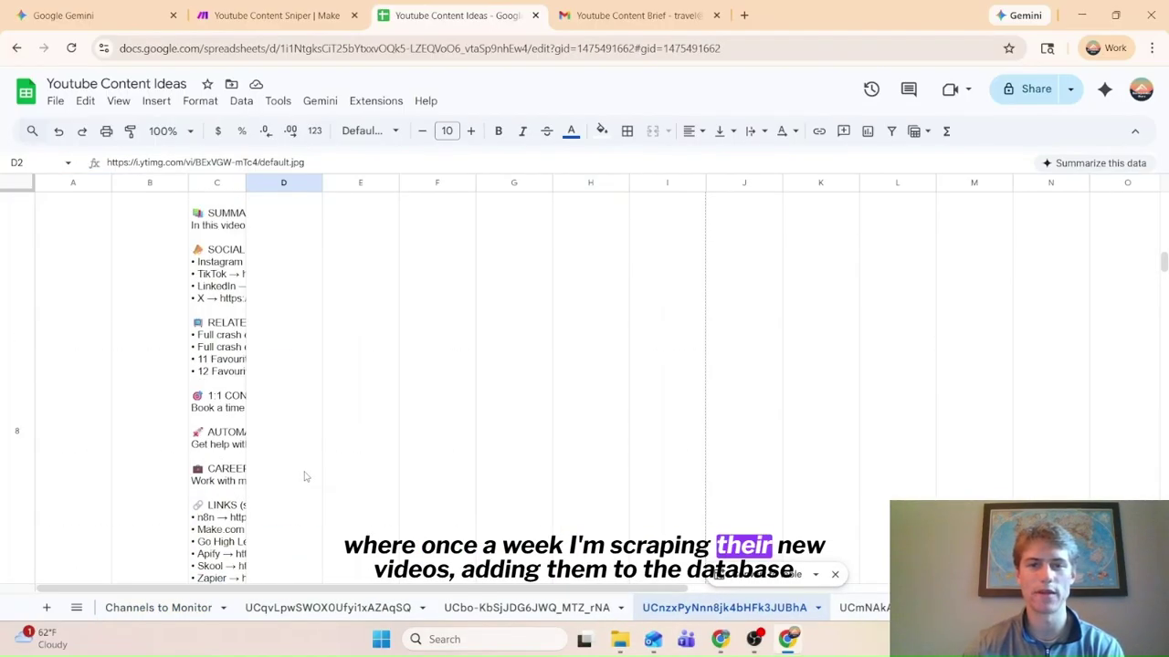
pyautogui.scroll(-4, 306, 475)
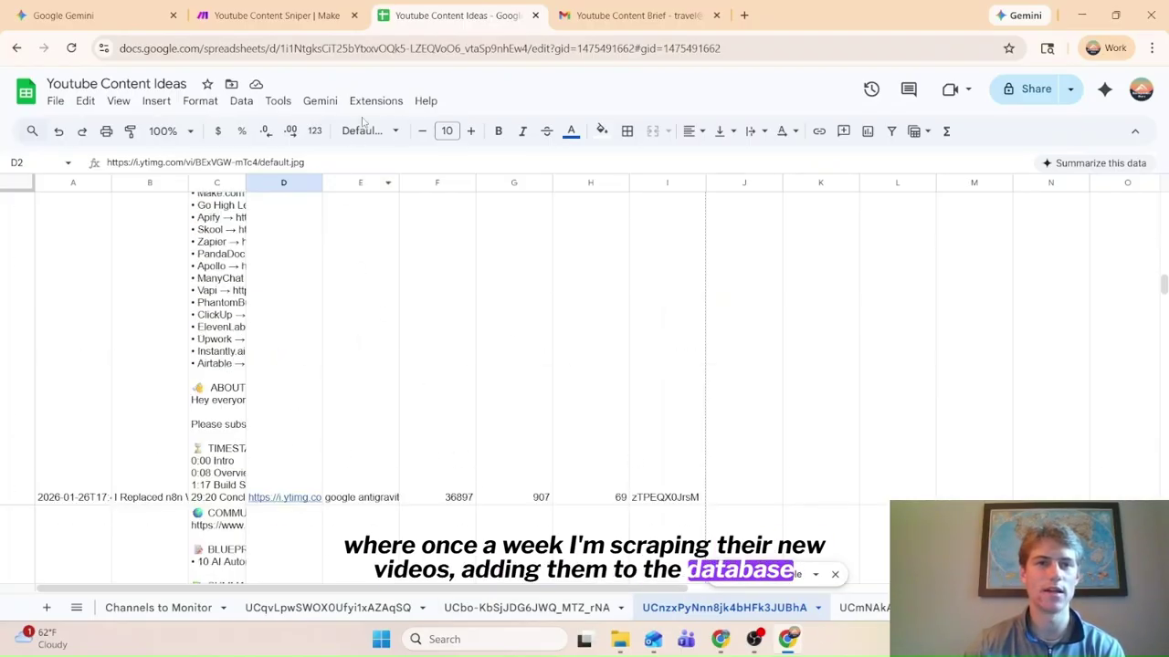
# Switch to Make.com, open the Youtube Content Sniper scenario in the editor and check the schedule settings of its first module
pyautogui.click(290, 11)
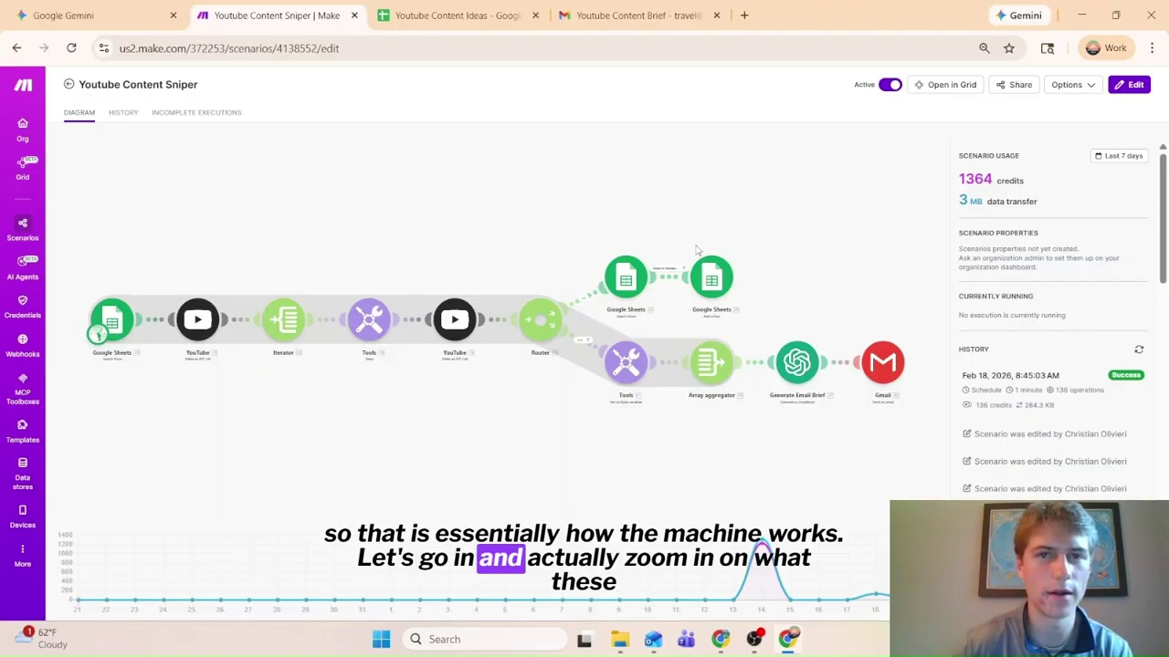
pyautogui.click(554, 195)
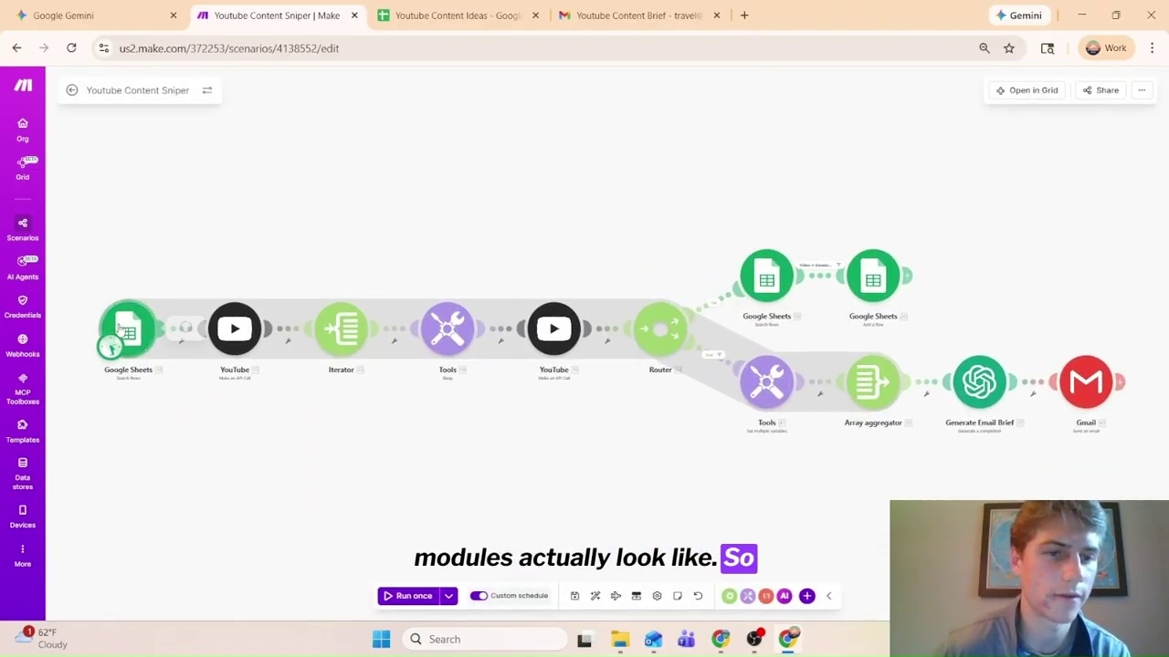
pyautogui.click(119, 331)
pyautogui.press('Escape')
pyautogui.click(515, 597)
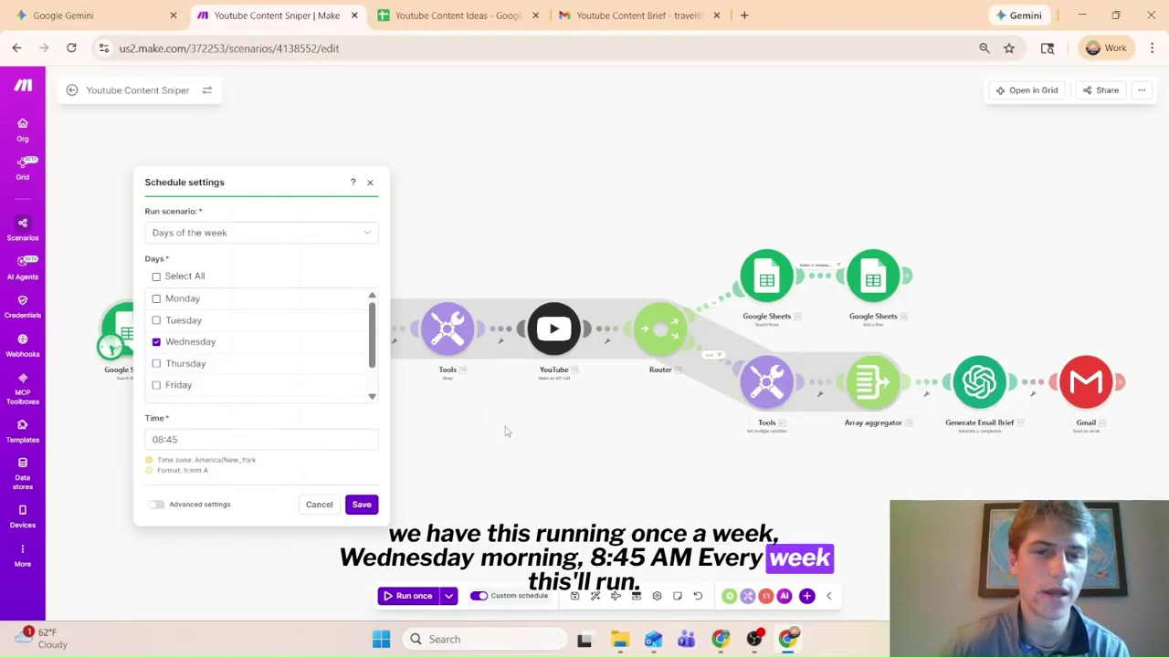
pyautogui.press('Escape')
# Review the first Google Sheets module's search settings and Channel Name filter against the channel rows in Channels to Monitor
pyautogui.click(135, 328)
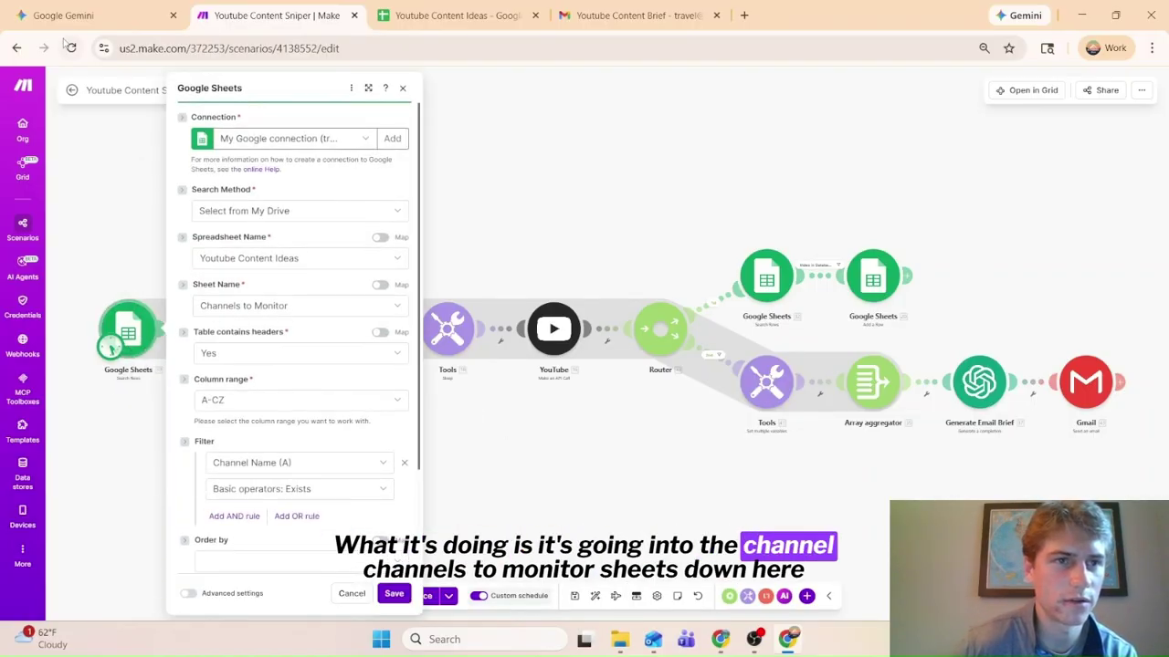
pyautogui.click(456, 15)
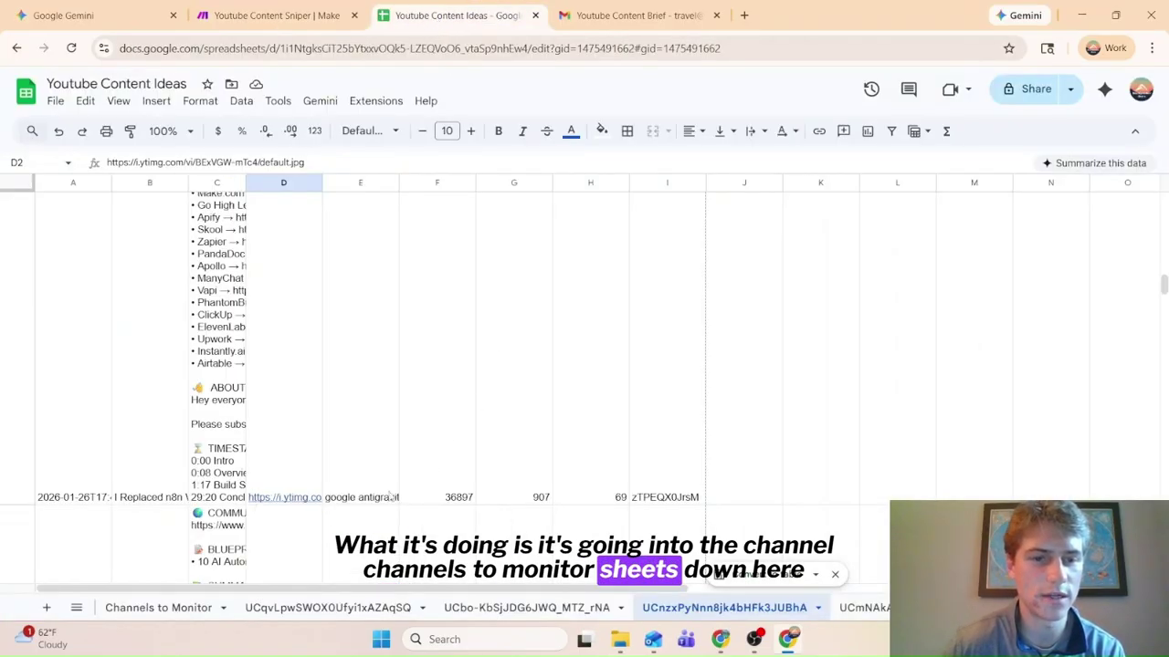
pyautogui.hotkey('ctrl', 'shift', 'Tab')
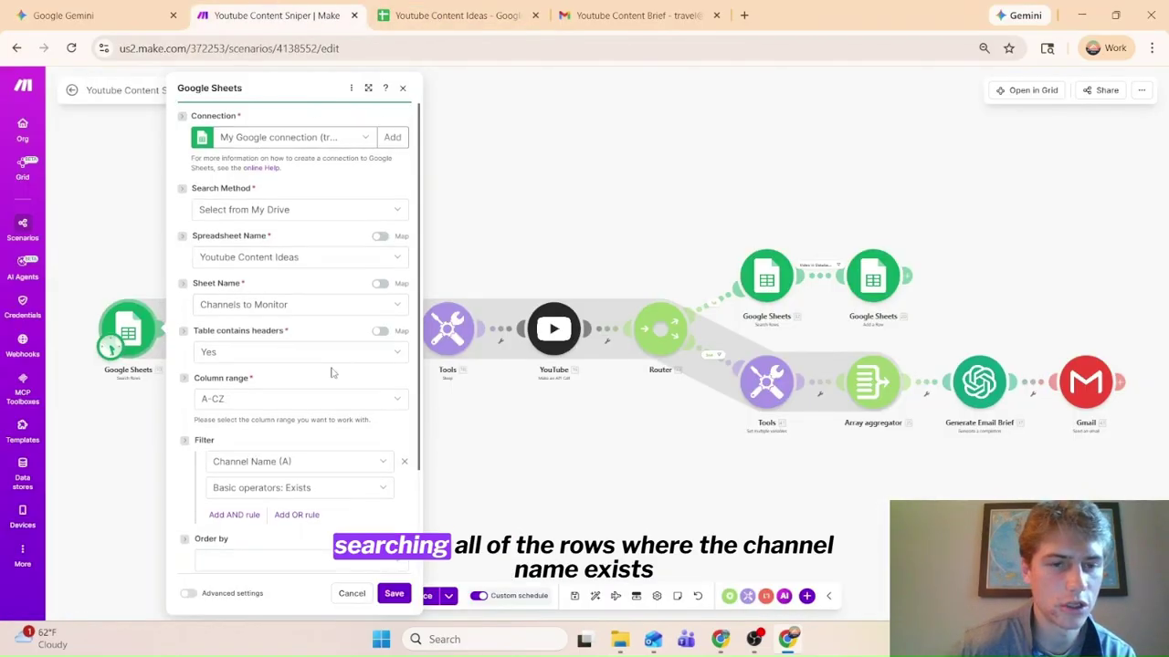
pyautogui.scroll(-1, 331, 372)
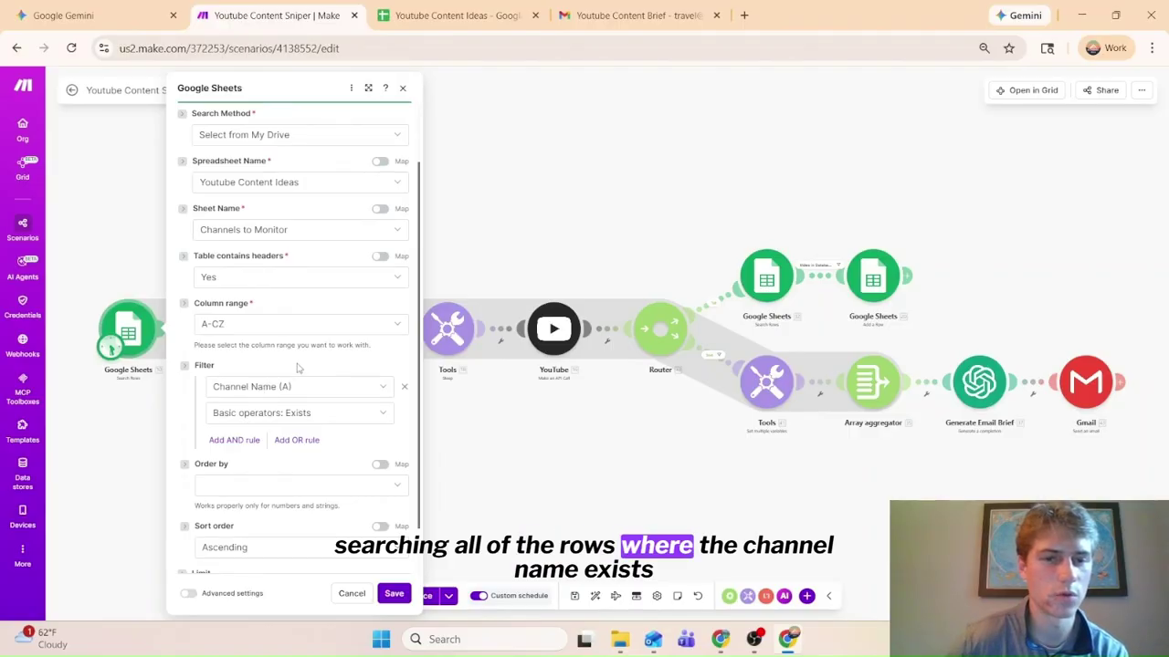
pyautogui.scroll(-1, 305, 437)
pyautogui.hotkey('ctrl', 'Tab')
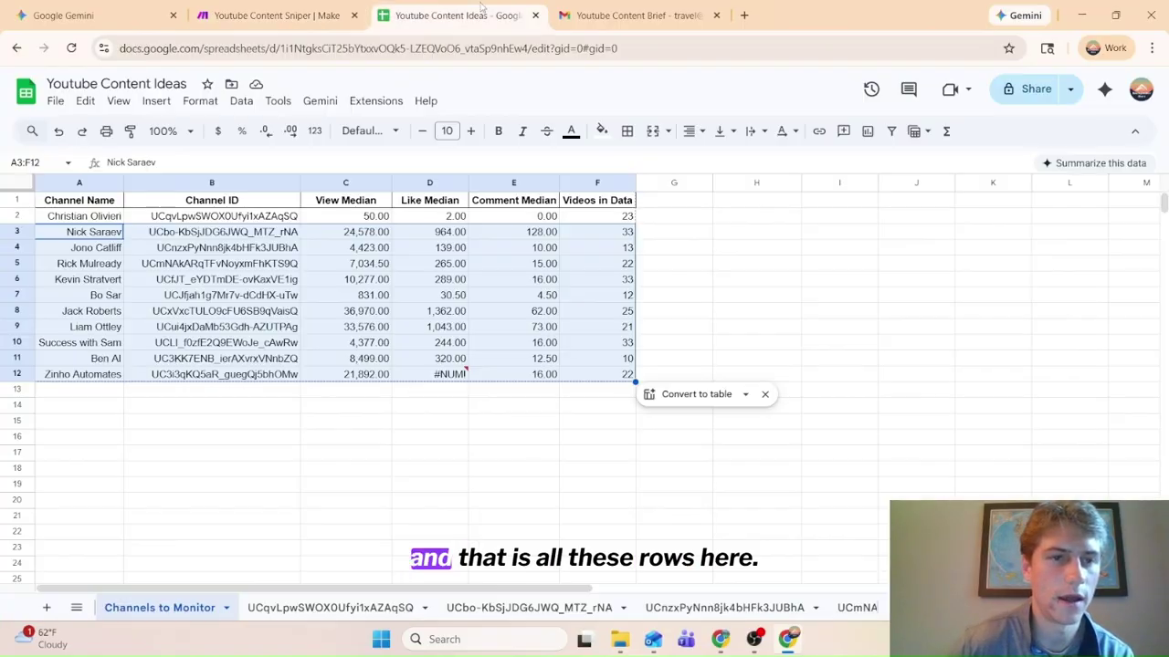
pyautogui.moveTo(64, 219); pyautogui.dragTo(73, 363)
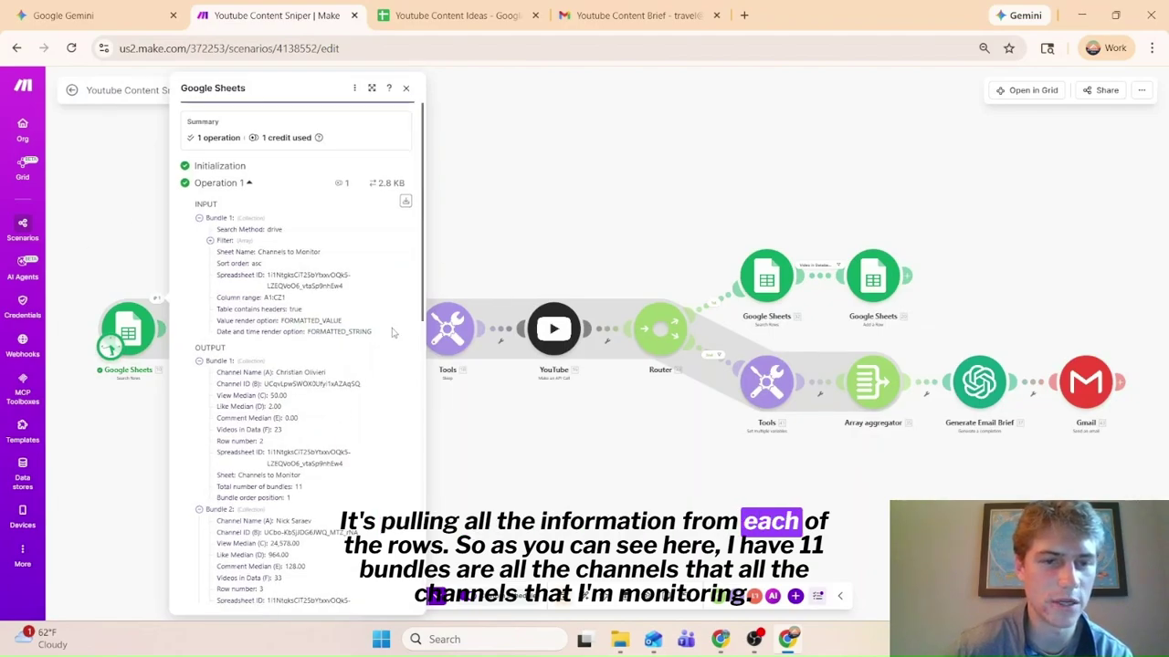
# Examine the output bundles that the Google Sheets search module returned for the monitored channels
pyautogui.scroll(-10, 389, 365)
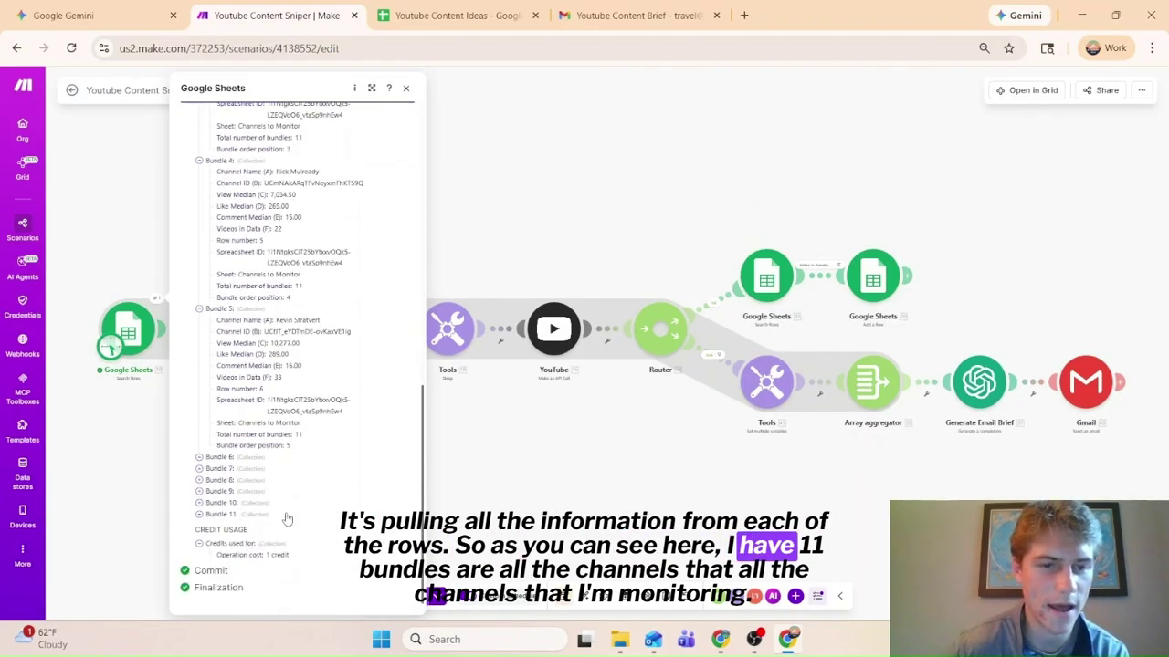
pyautogui.moveTo(288, 518); pyautogui.dragTo(186, 307)
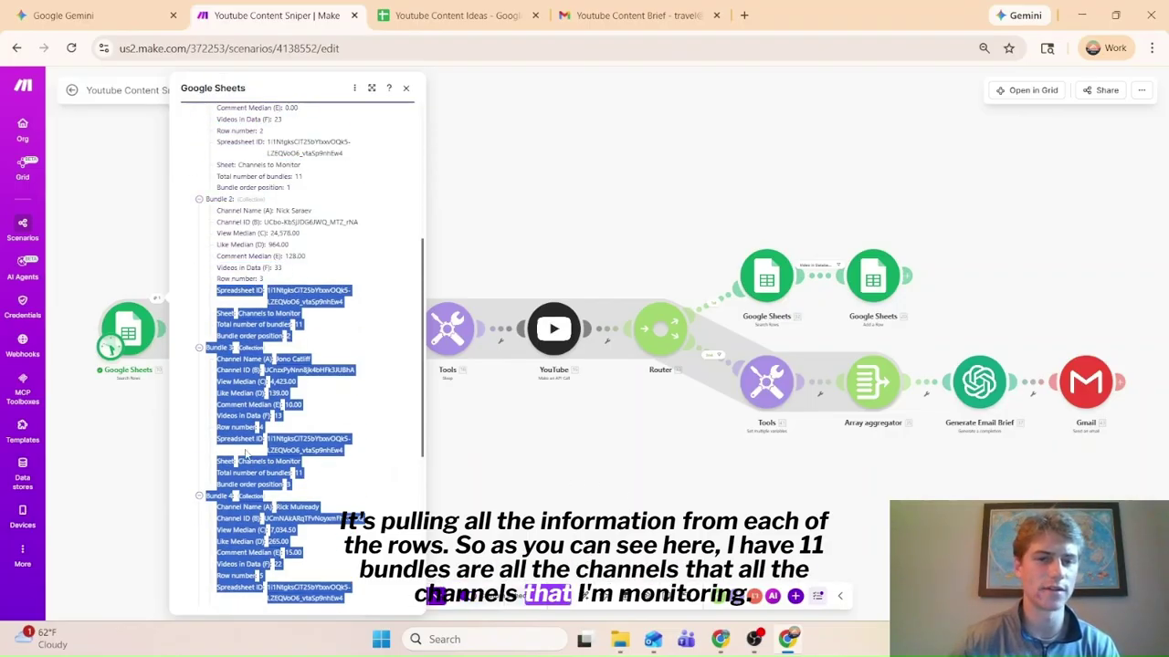
pyautogui.click(337, 413)
# Open the first YouTube API call module and check its URL, method and Content-Type header
pyautogui.click(235, 328)
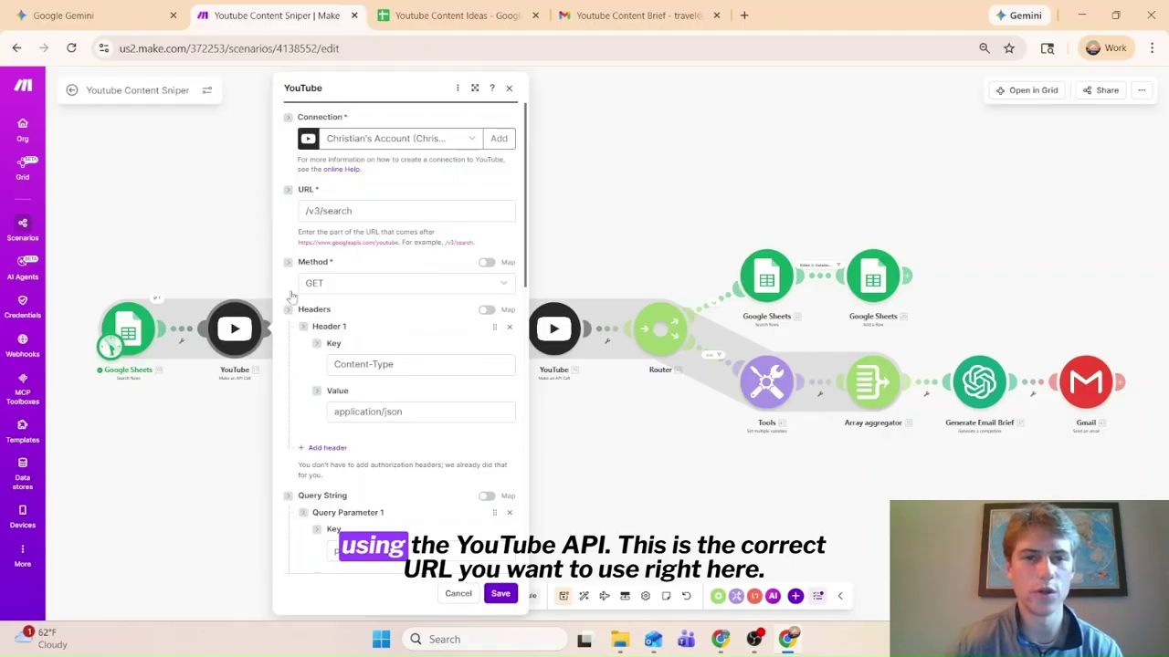
pyautogui.click(380, 211)
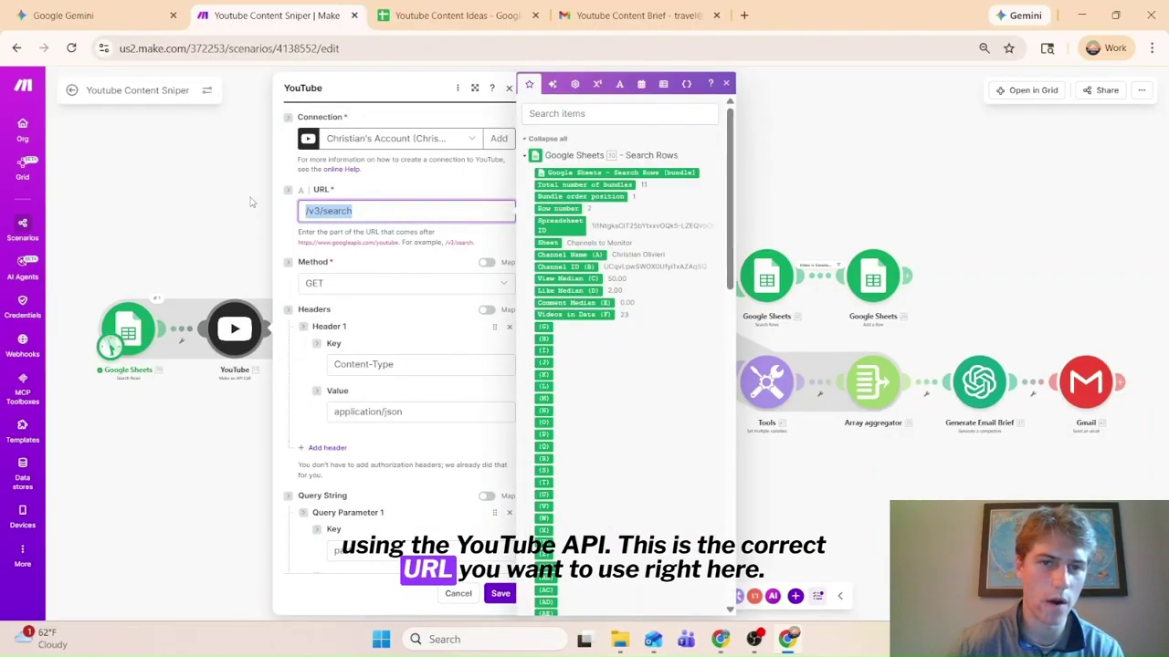
pyautogui.click(402, 179)
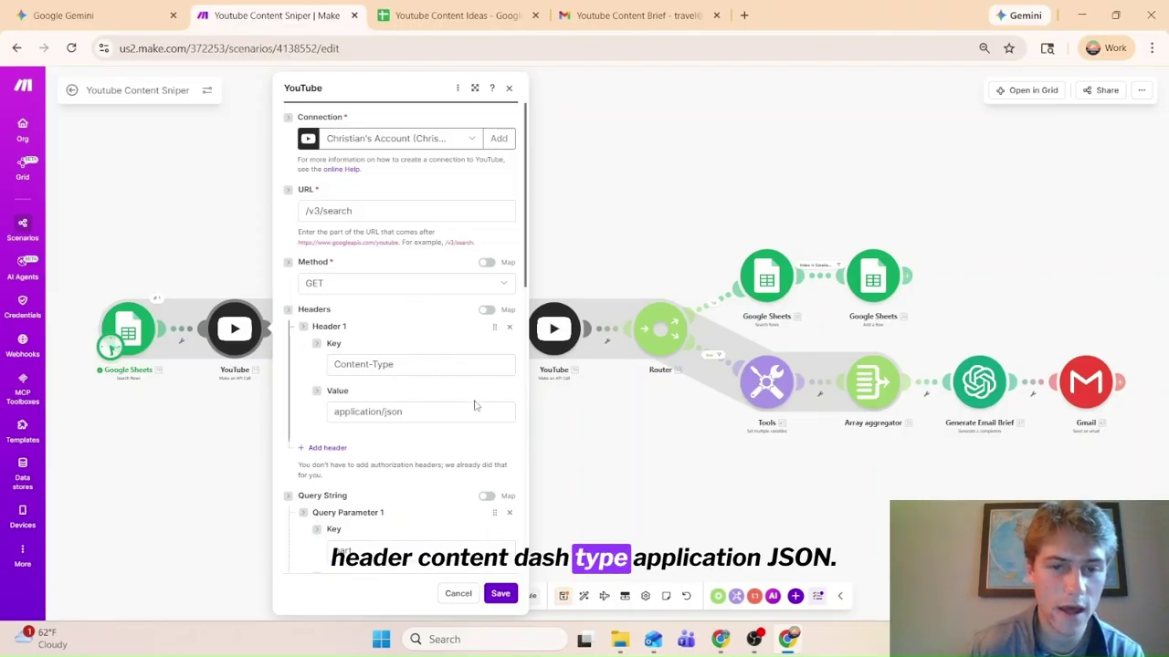
# Review the first YouTube module's query parameters, from the mapped channelId through order, type and maxResults to the publishedAfter formula
pyautogui.scroll(-5, 475, 405)
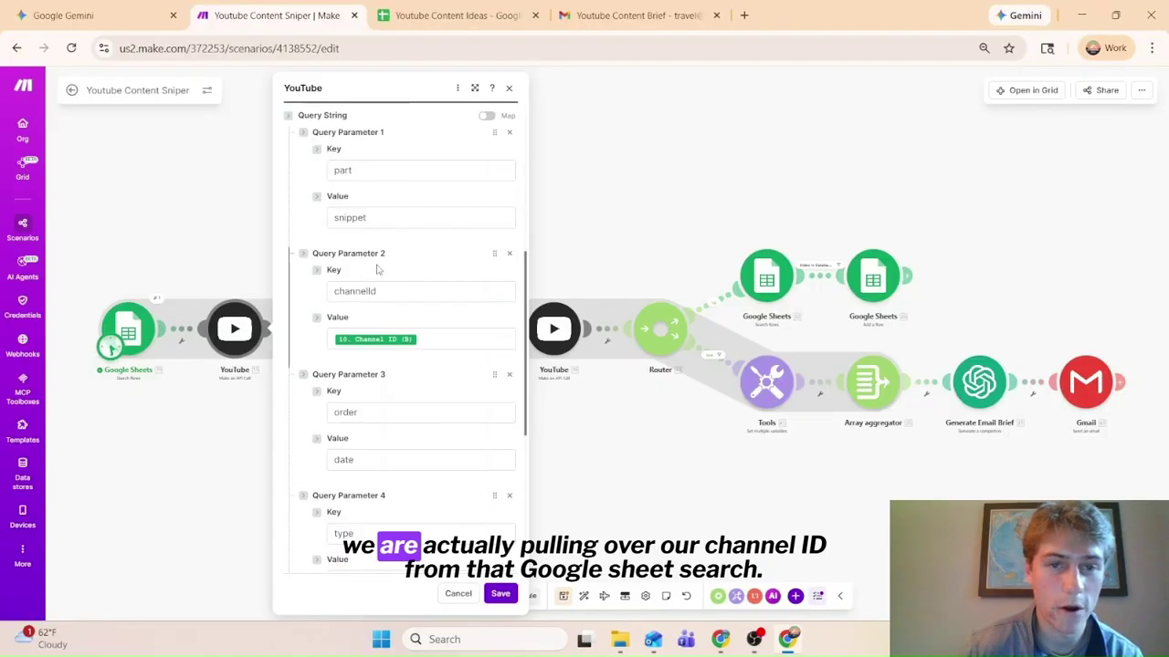
pyautogui.moveTo(396, 338)
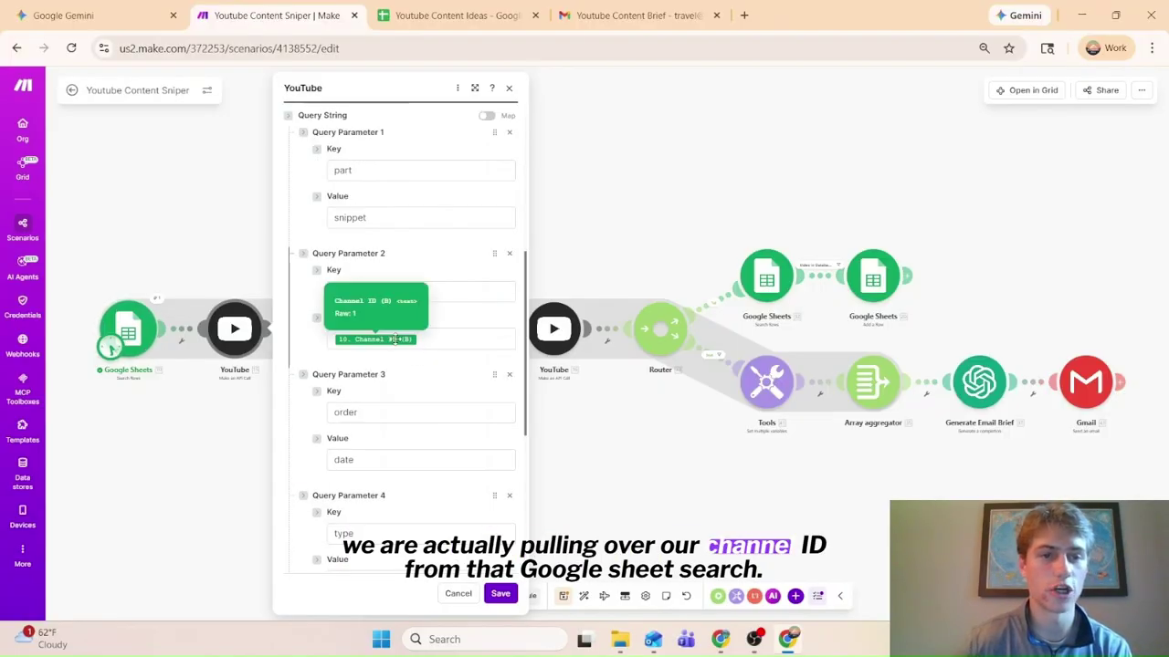
pyautogui.click(461, 343)
pyautogui.moveTo(365, 338)
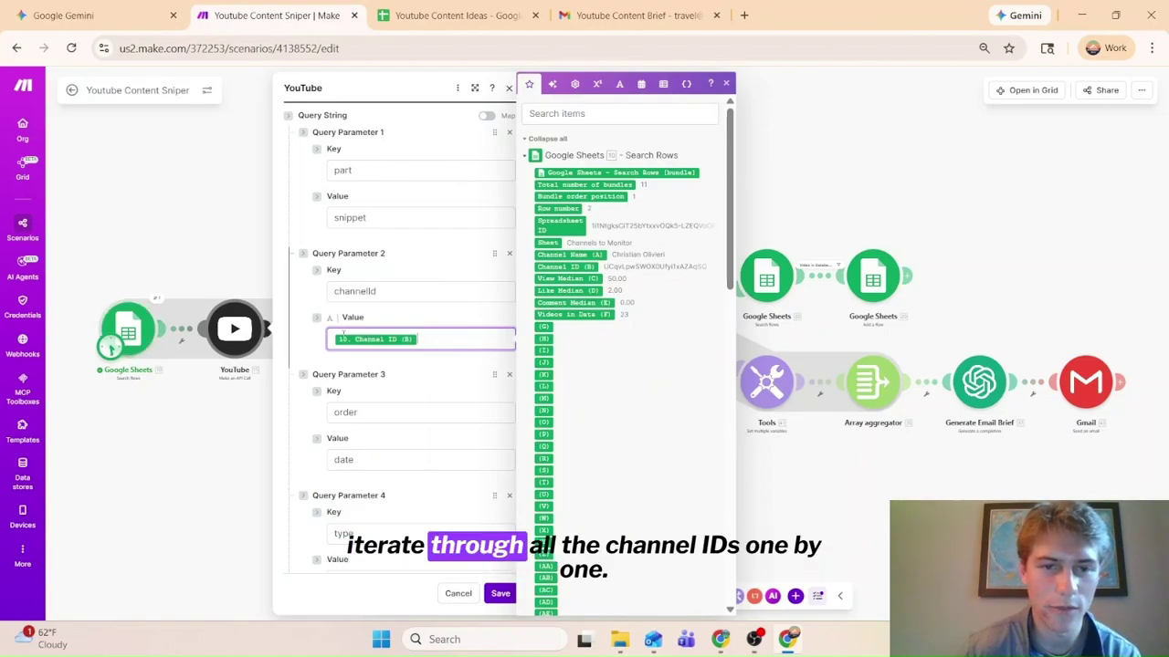
pyautogui.scroll(-5, 476, 379)
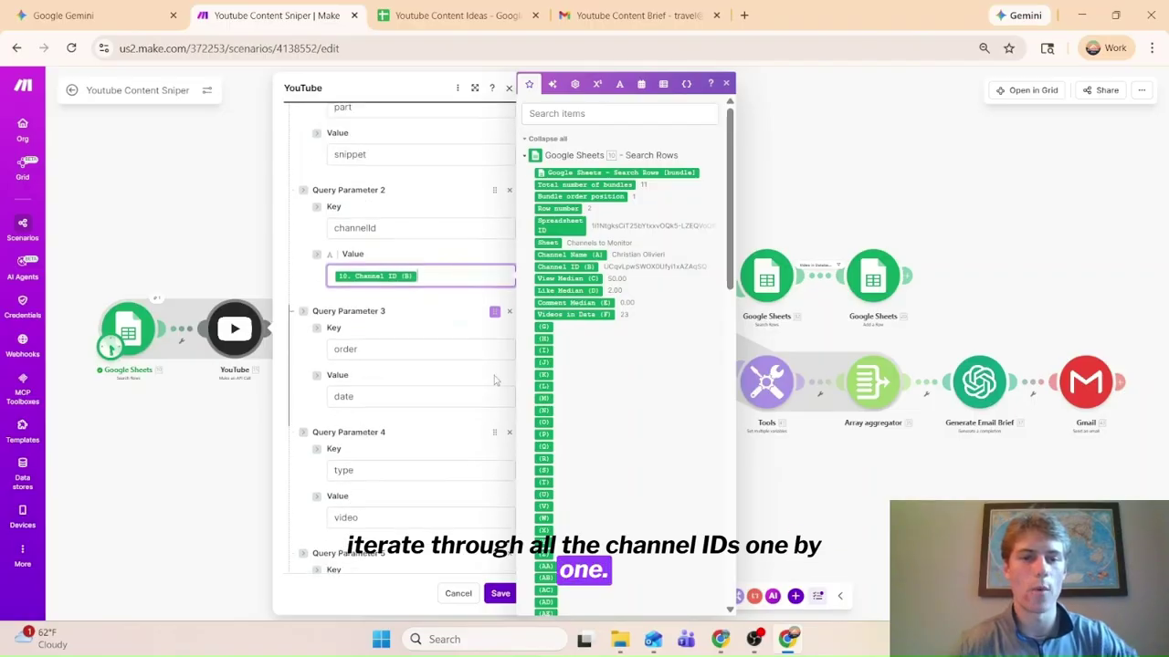
pyautogui.scroll(-3, 443, 376)
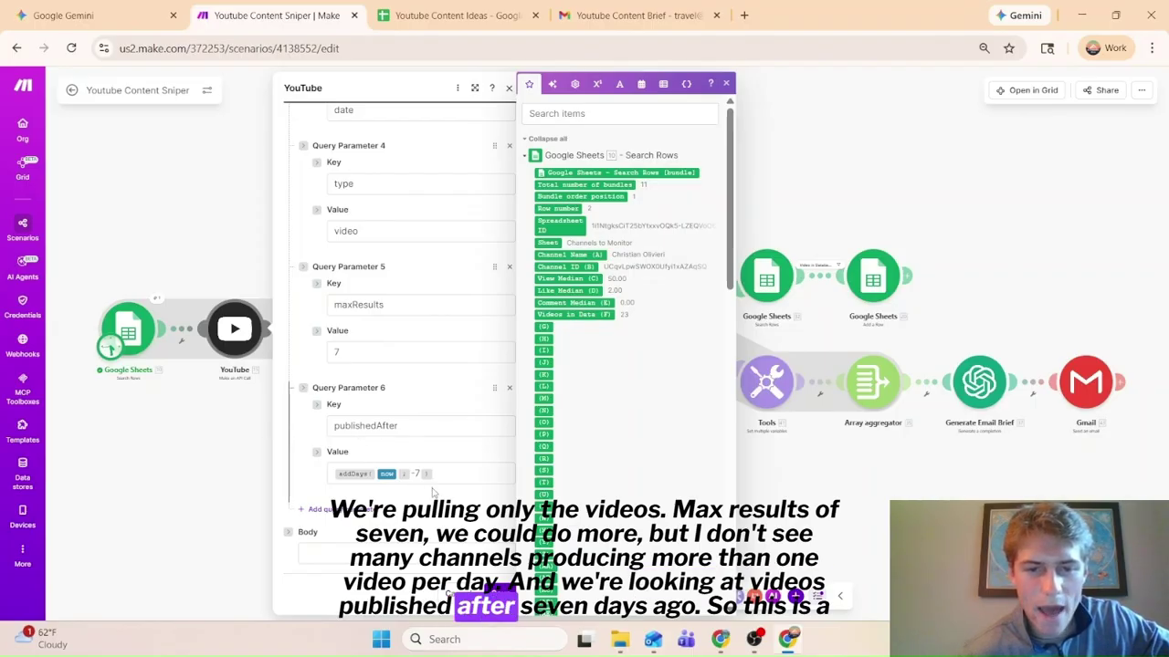
pyautogui.moveTo(459, 473); pyautogui.dragTo(332, 475)
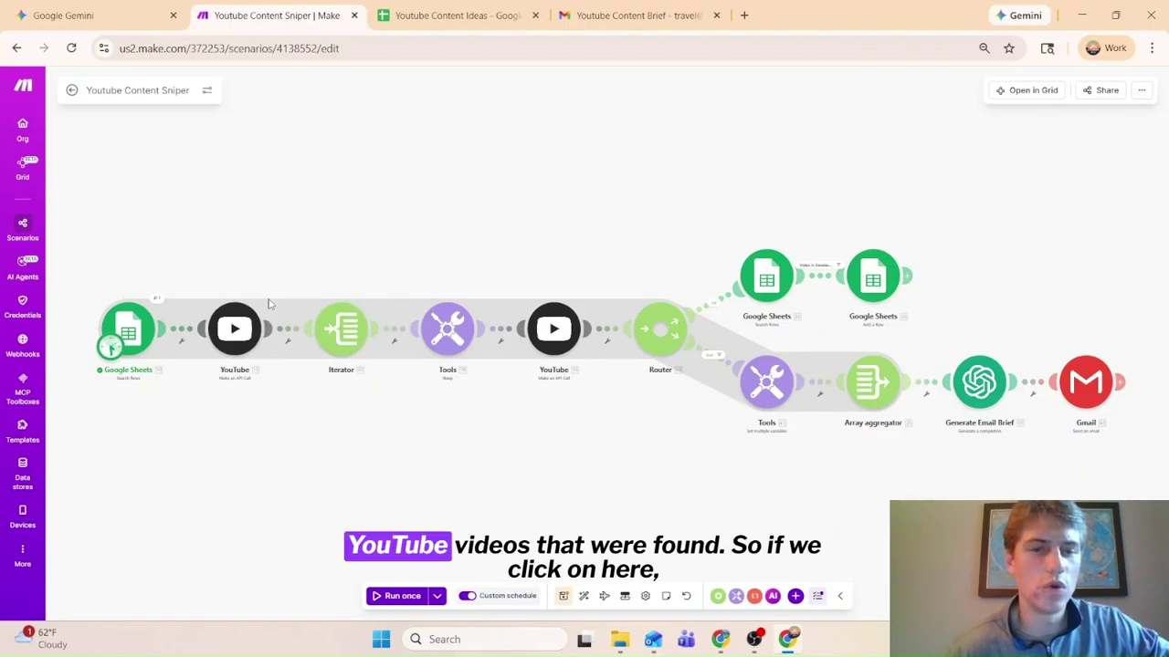
# Inspect the Iterator's mapped array and the id and snippet fields inside the YouTube response's items, leaving the settings unsaved
pyautogui.click(340, 325)
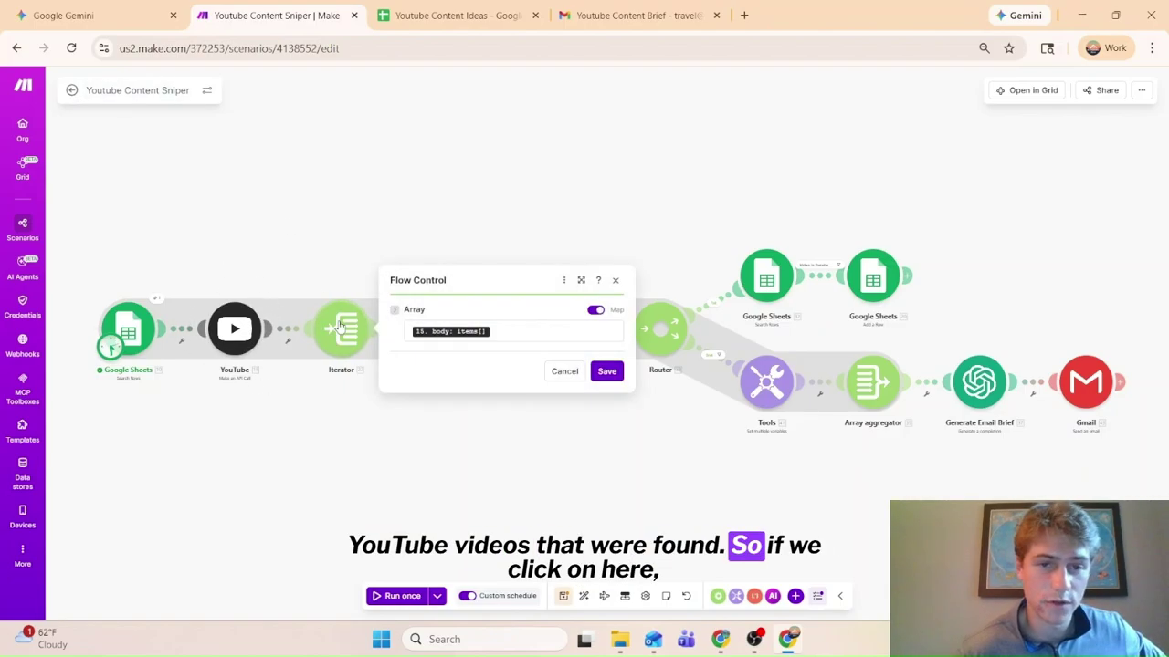
pyautogui.click(449, 331)
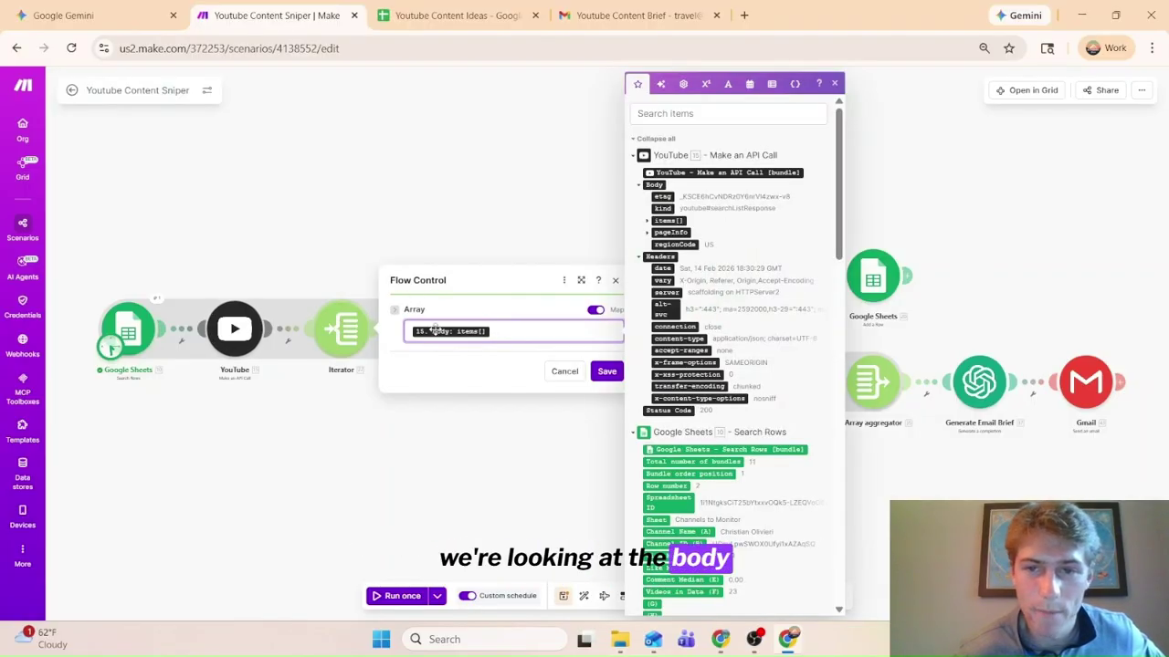
pyautogui.click(646, 225)
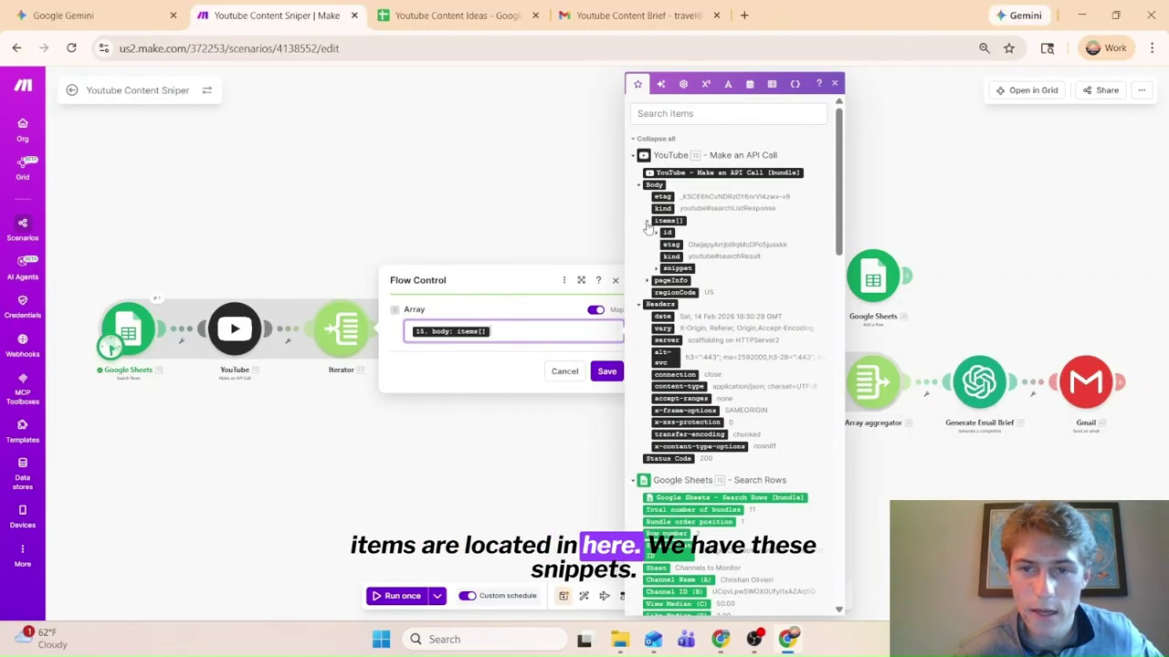
pyautogui.click(656, 271)
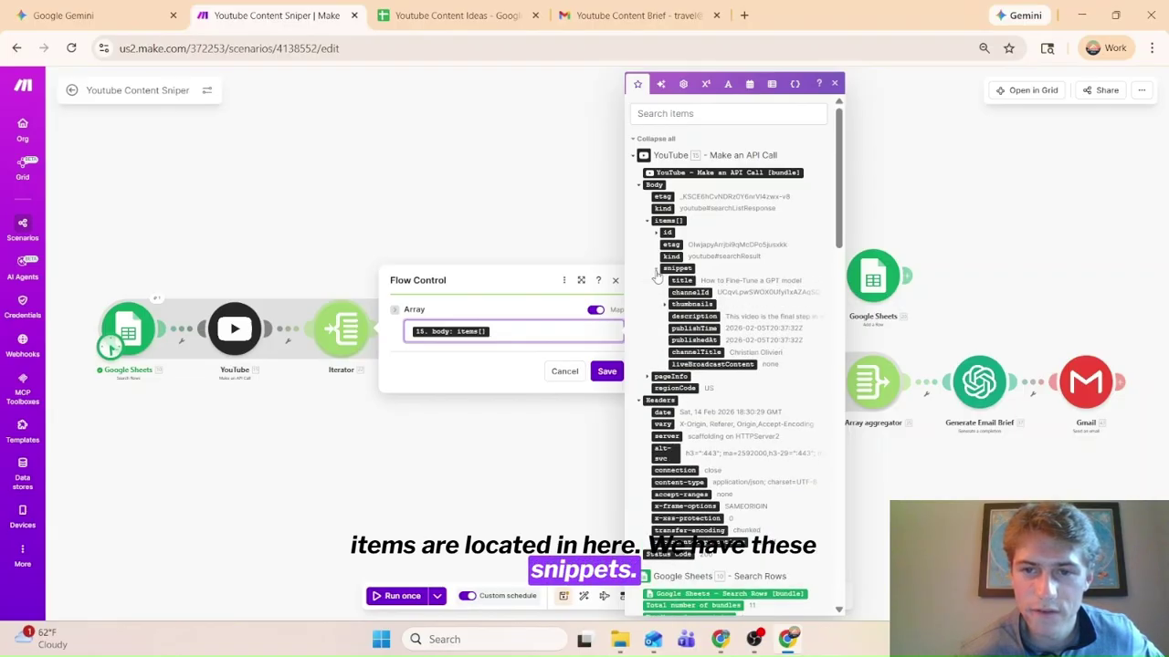
pyautogui.click(647, 222)
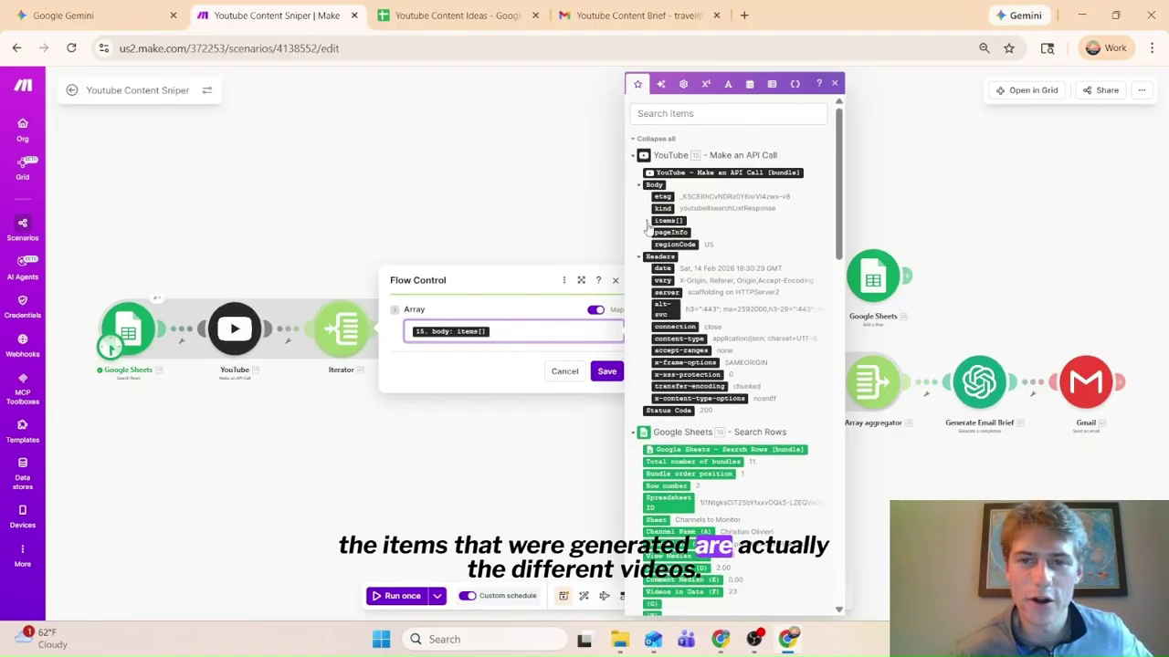
pyautogui.click(648, 222)
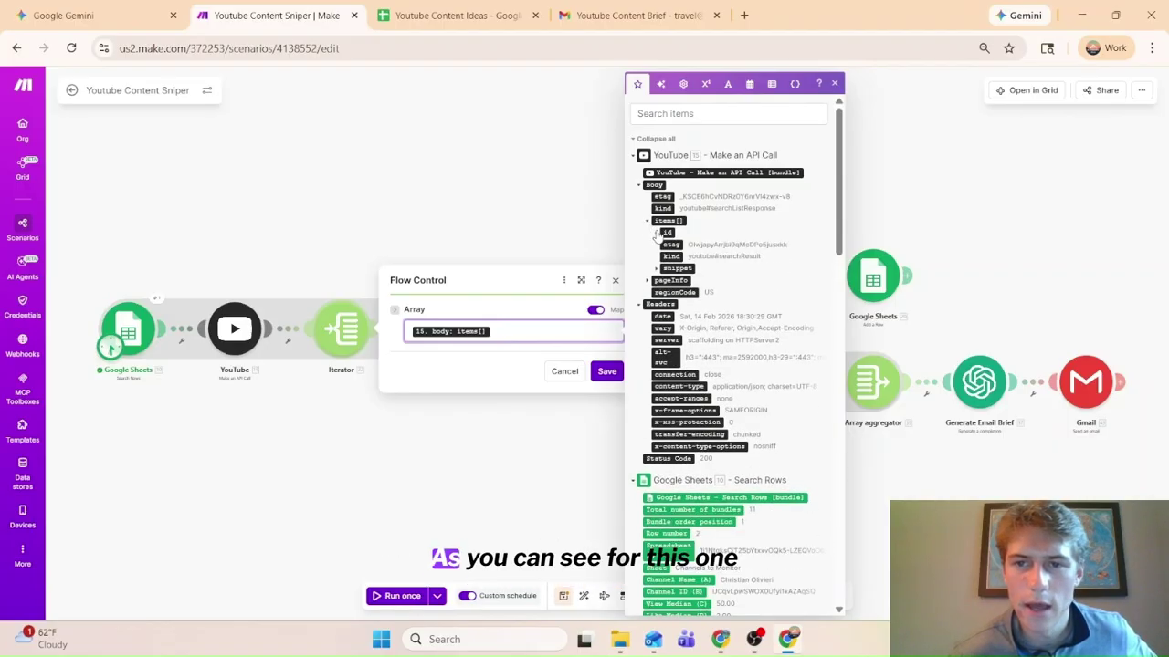
pyautogui.click(673, 268)
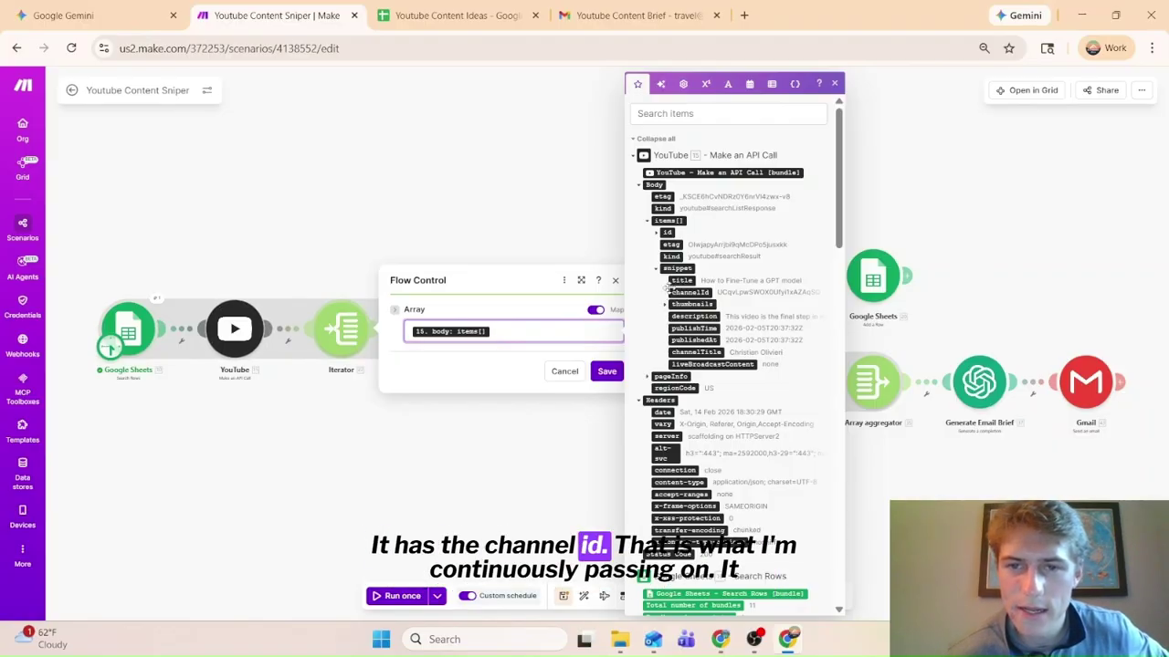
pyautogui.click(654, 235)
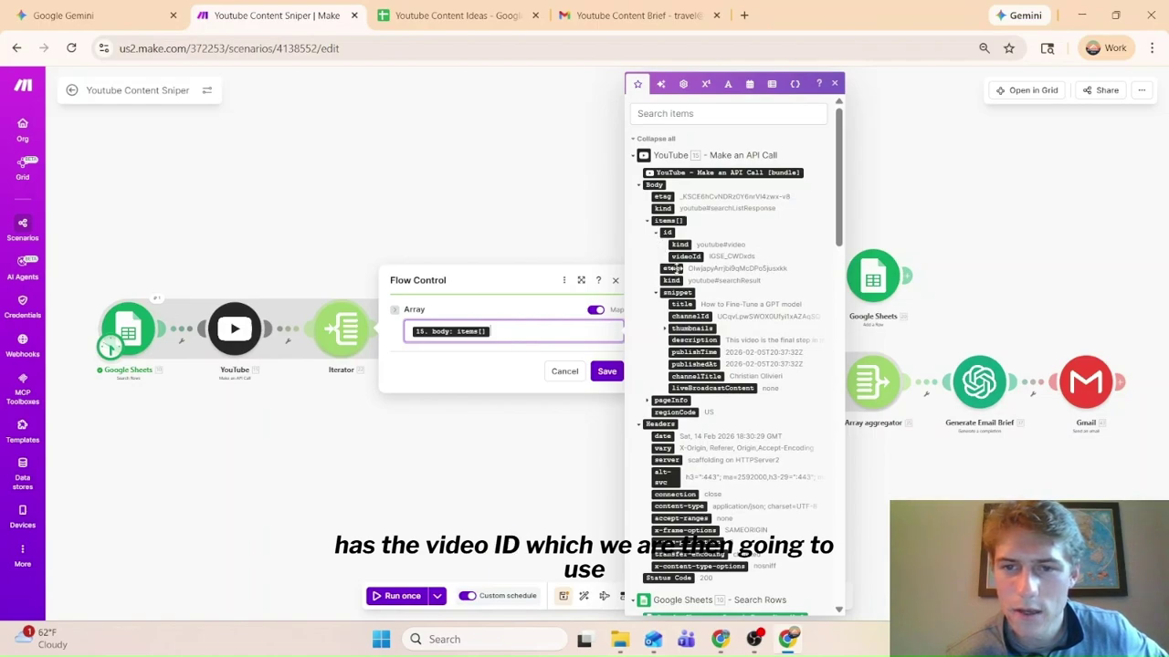
pyautogui.click(566, 371)
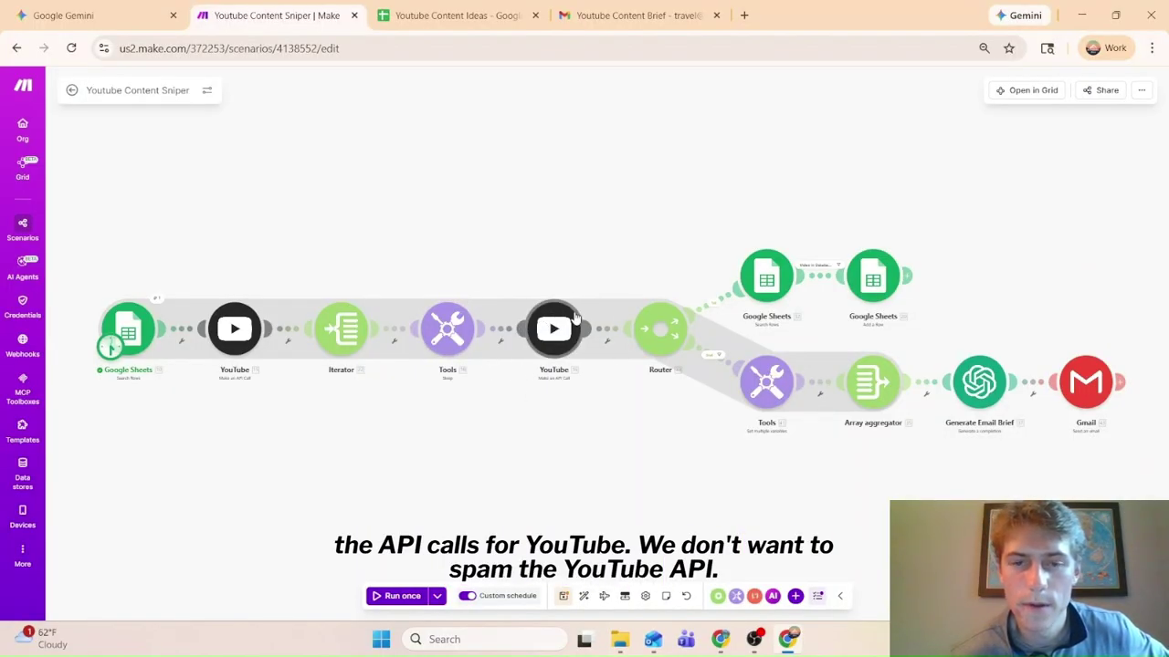
# Open the second YouTube API call module and check its URL and its part and id query parameters, including the mapped videoId
pyautogui.click(553, 330)
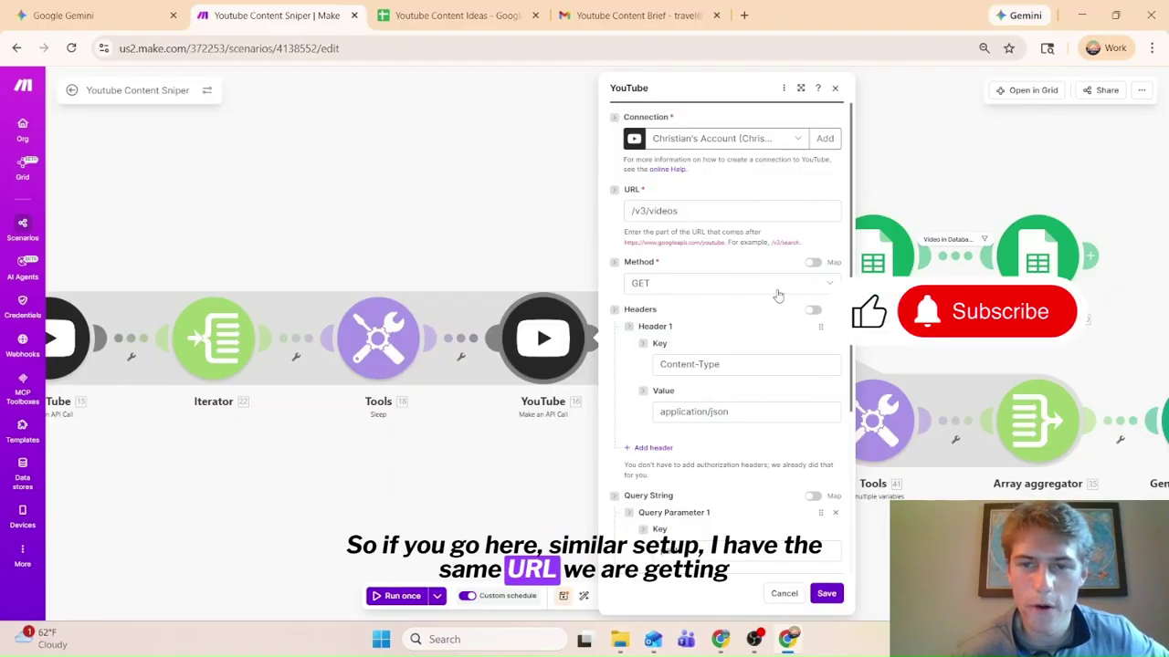
pyautogui.scroll(-5, 689, 265)
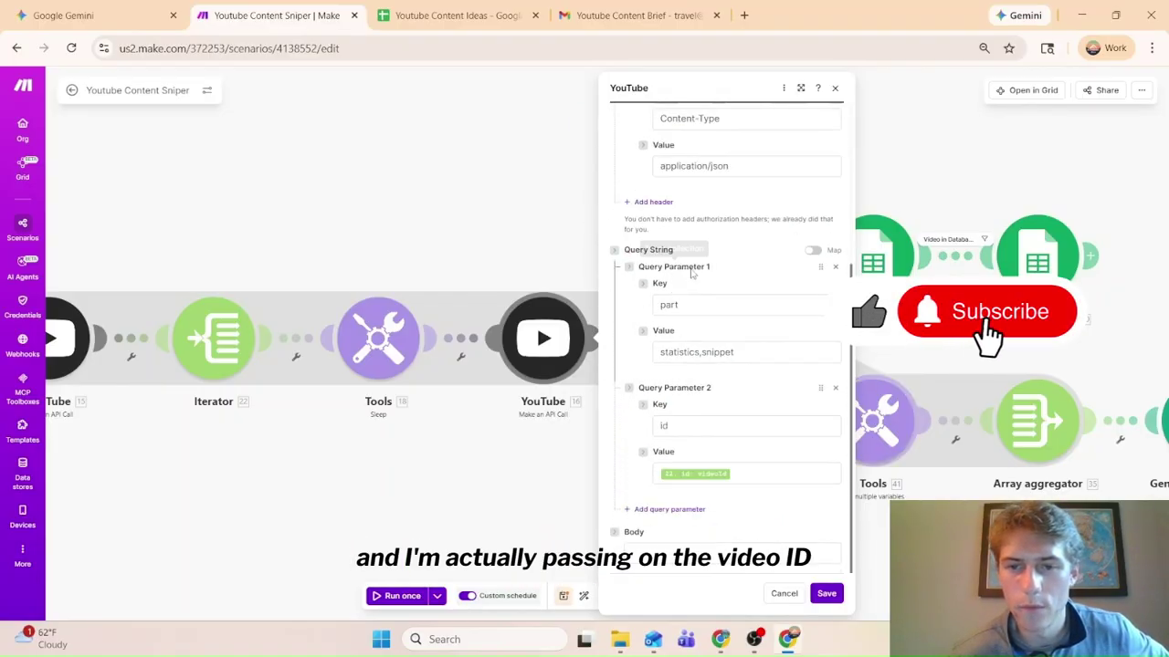
pyautogui.click(763, 480)
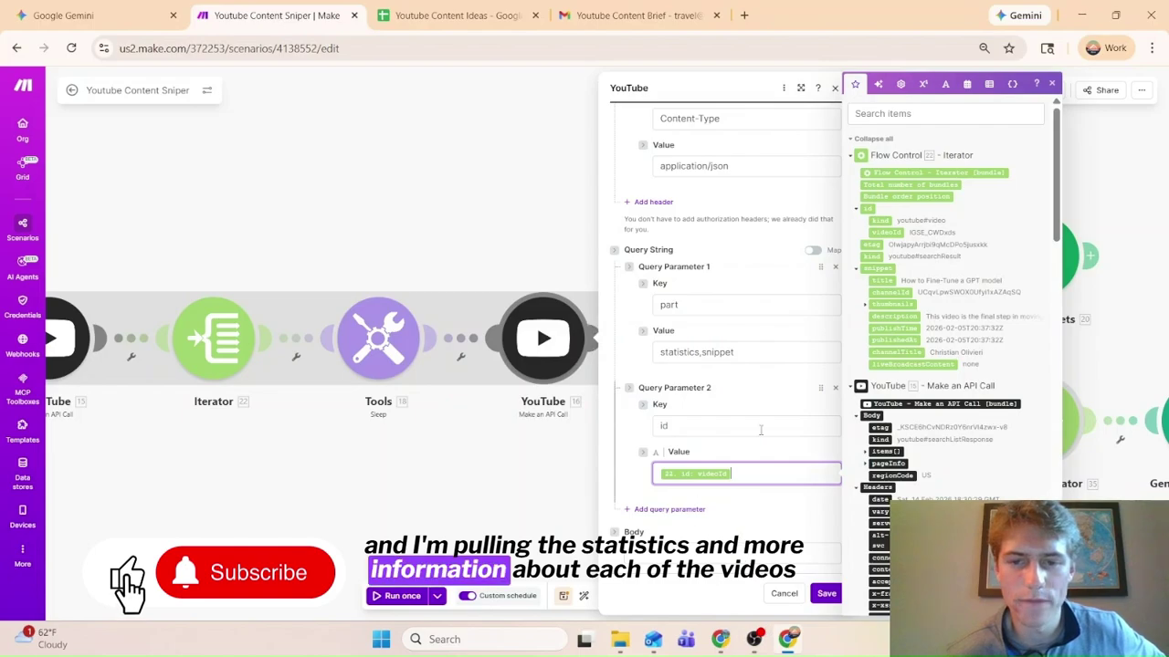
# Save the second YouTube module and open the Google Sheets Add a Row module to check its search method, spreadsheet ID and sheet name mappings
pyautogui.click(826, 593)
pyautogui.scroll(-3, 535, 527)
pyautogui.moveTo(848, 508); pyautogui.dragTo(709, 446)
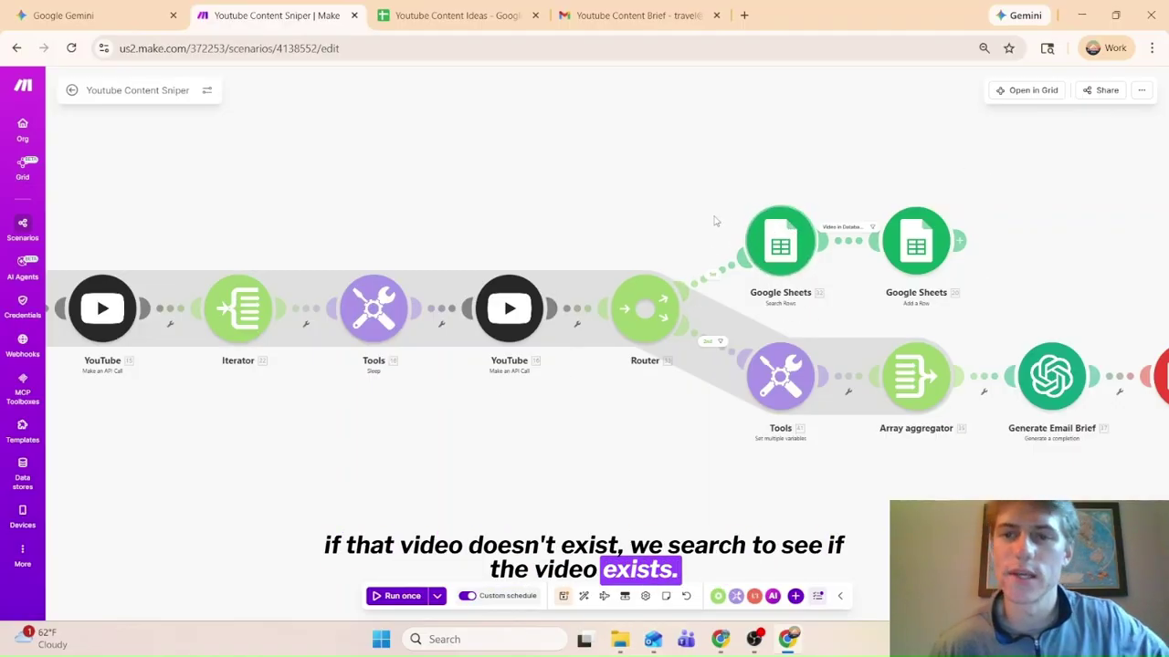
pyautogui.click(916, 236)
pyautogui.scroll(-1, 816, 384)
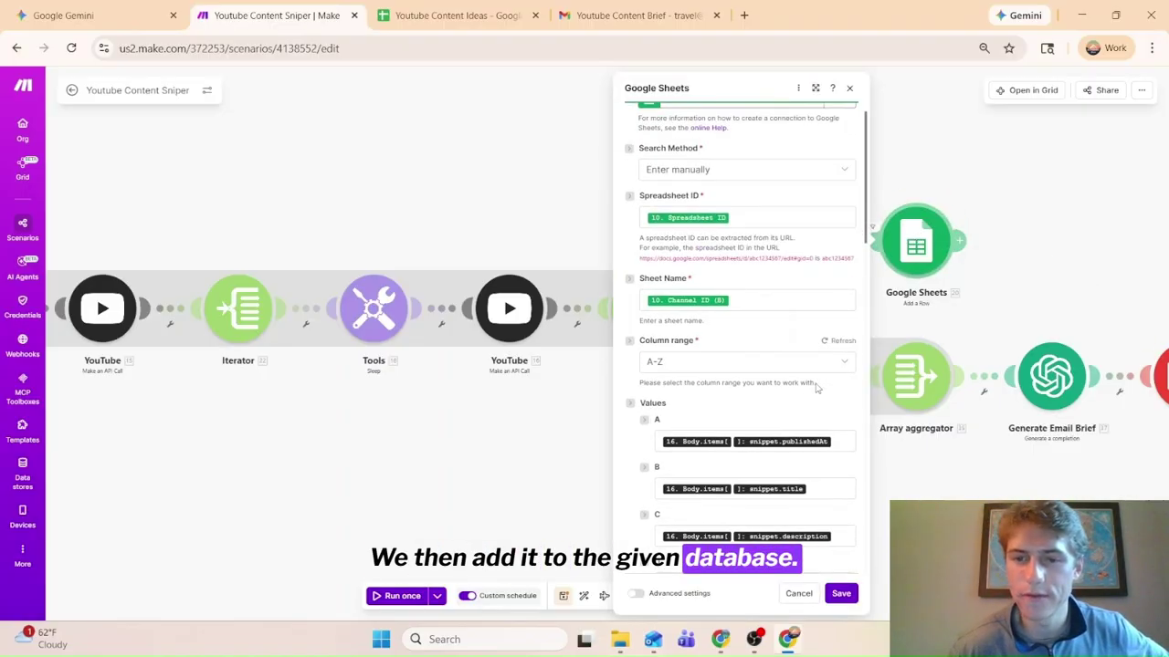
pyautogui.scroll(1, 815, 283)
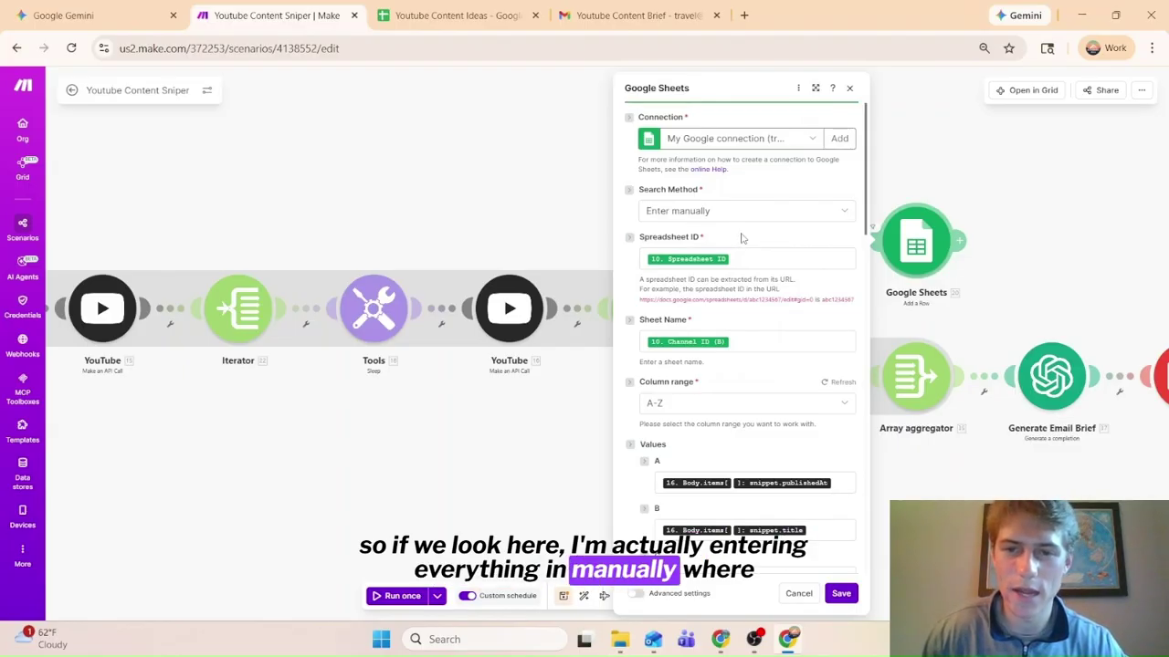
pyautogui.click(730, 351)
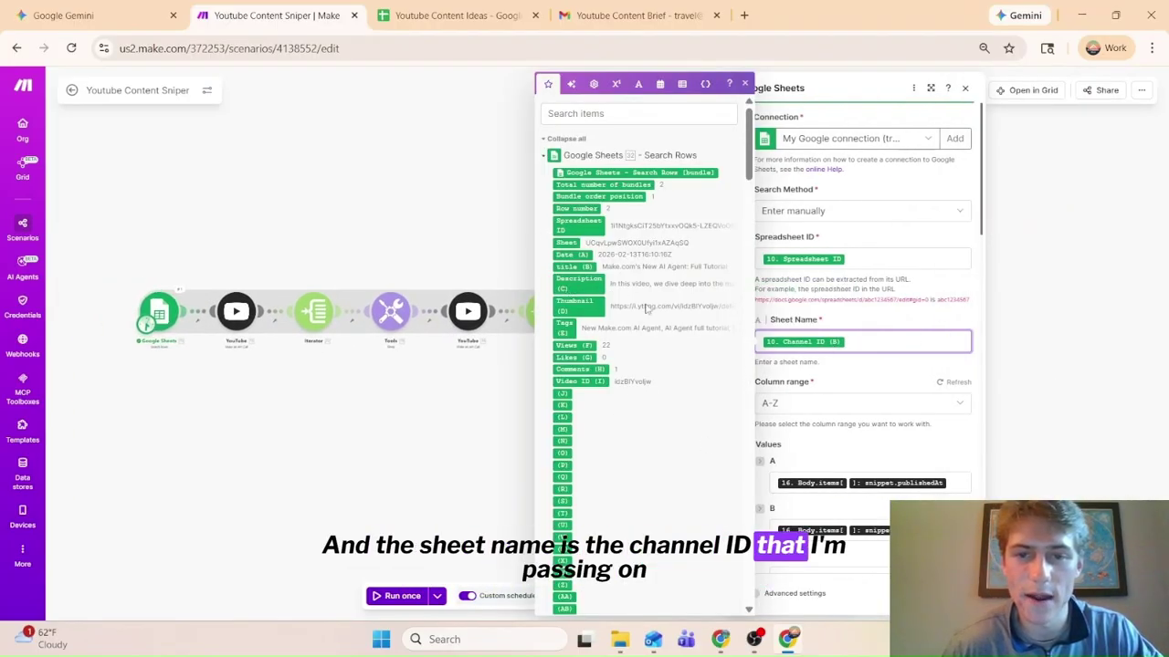
# Review the values mapped to columns A through I in the Add a Row module, from snippet.publishedAt to id, and leave it unsaved
pyautogui.scroll(-1, 831, 404)
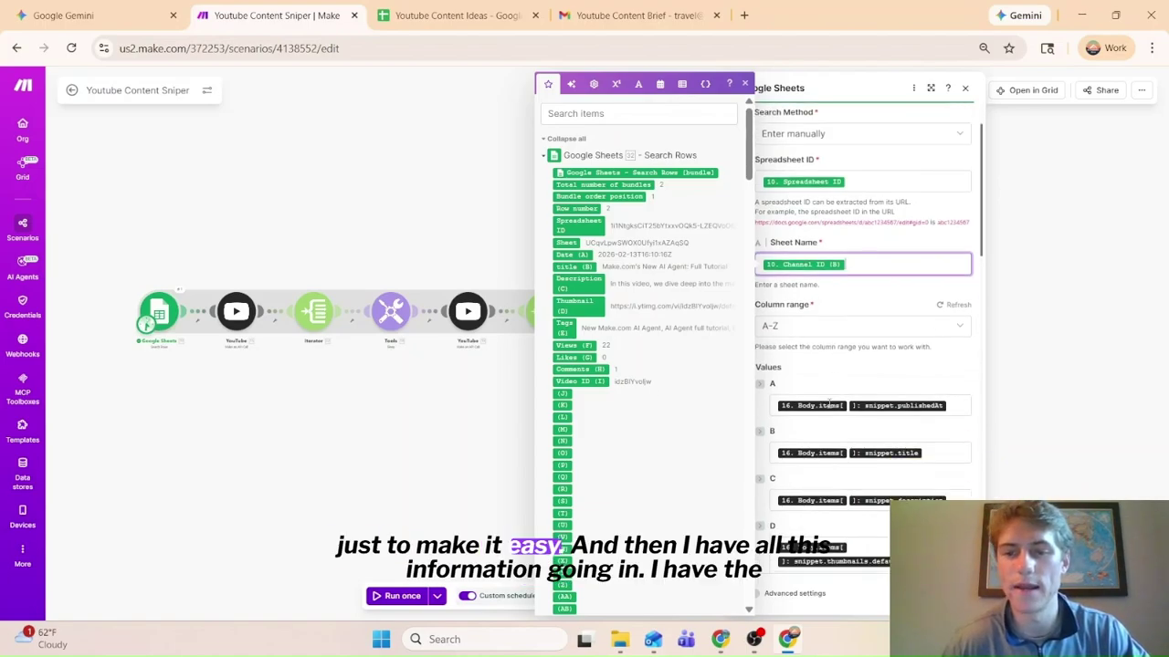
pyautogui.scroll(-2, 829, 405)
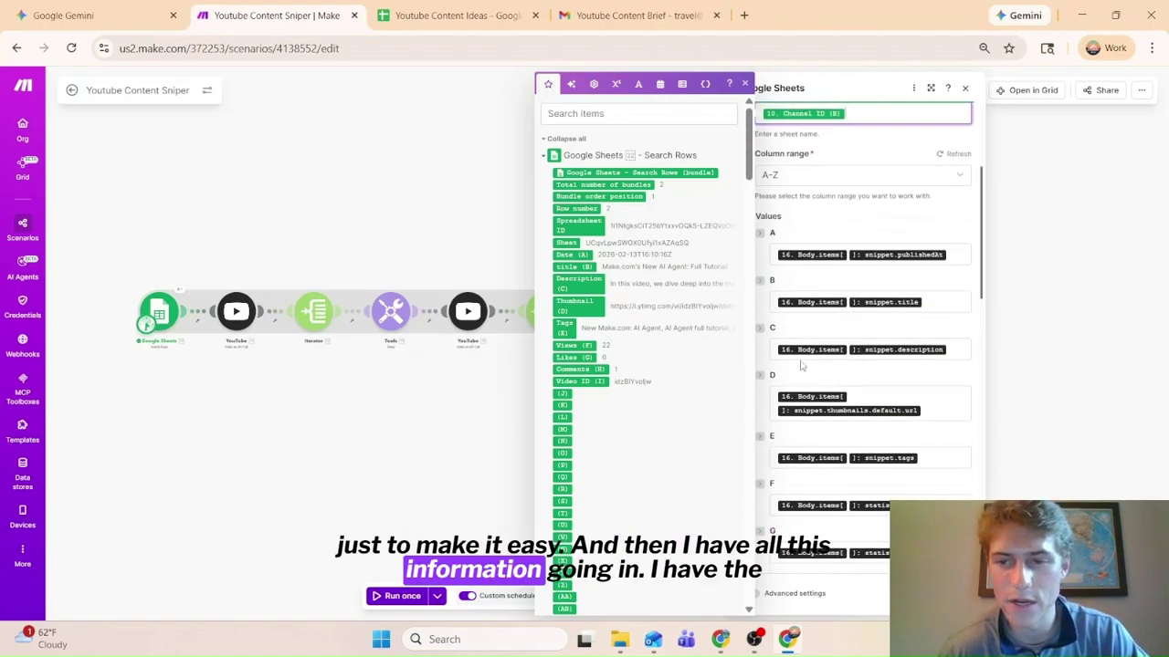
pyautogui.scroll(-1, 941, 457)
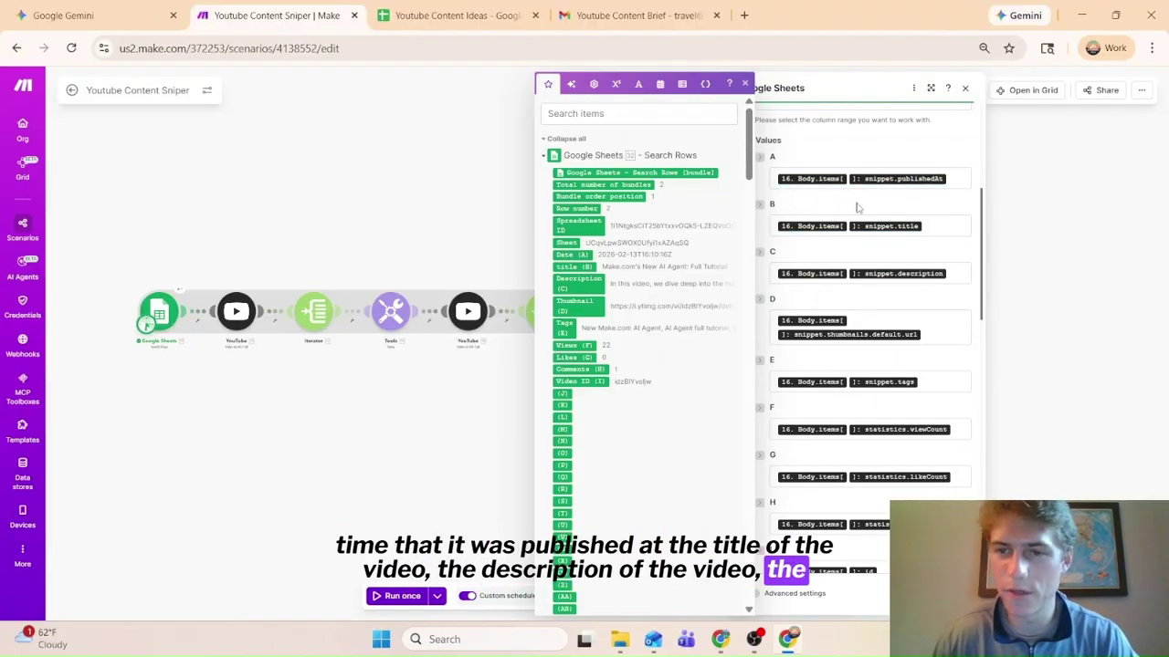
pyautogui.scroll(-2, 854, 321)
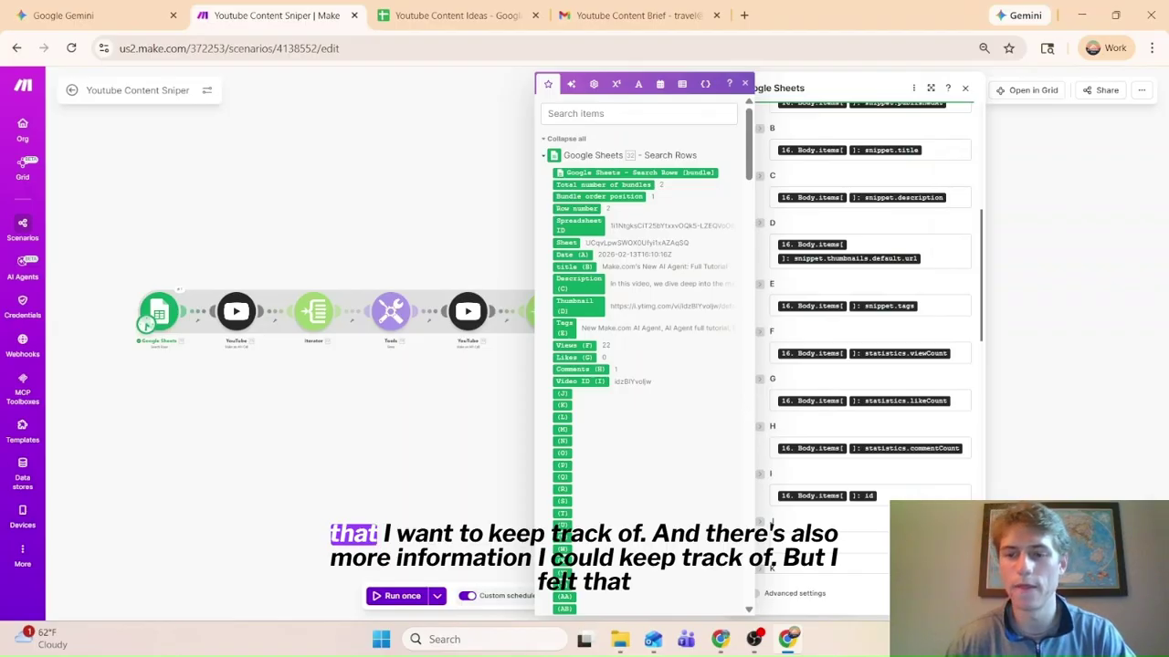
pyautogui.press('Escape')
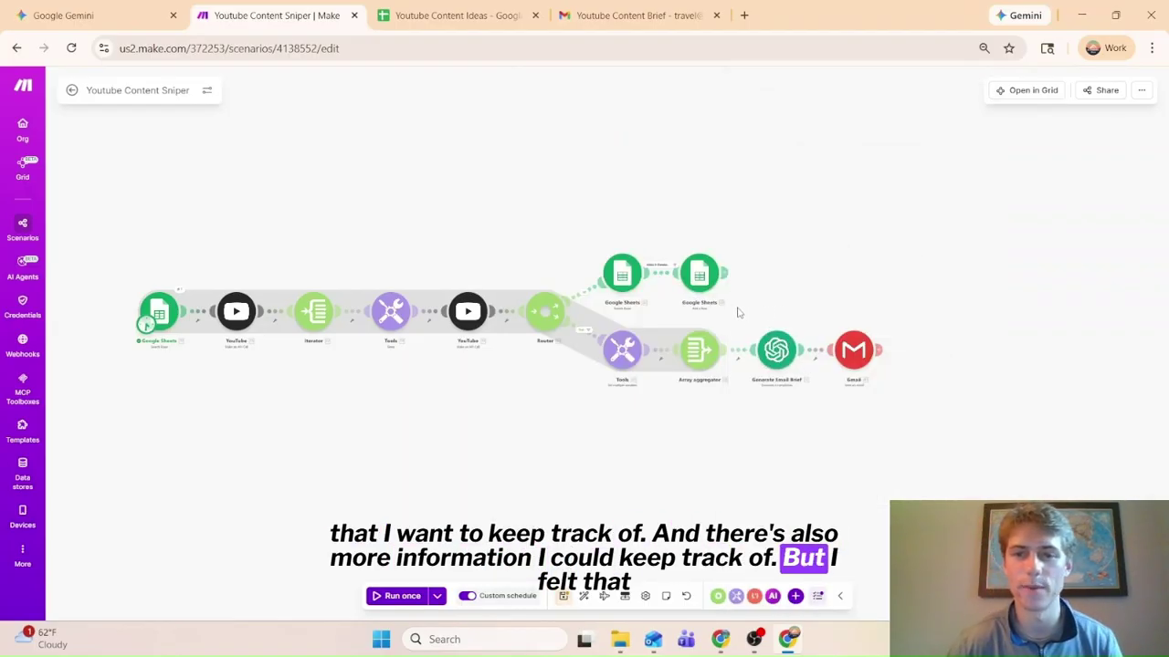
# Switch to the Youtube Content Ideas spreadsheet, open the second channel's sheet and highlight its header and first video row, A1:I2
pyautogui.click(456, 14)
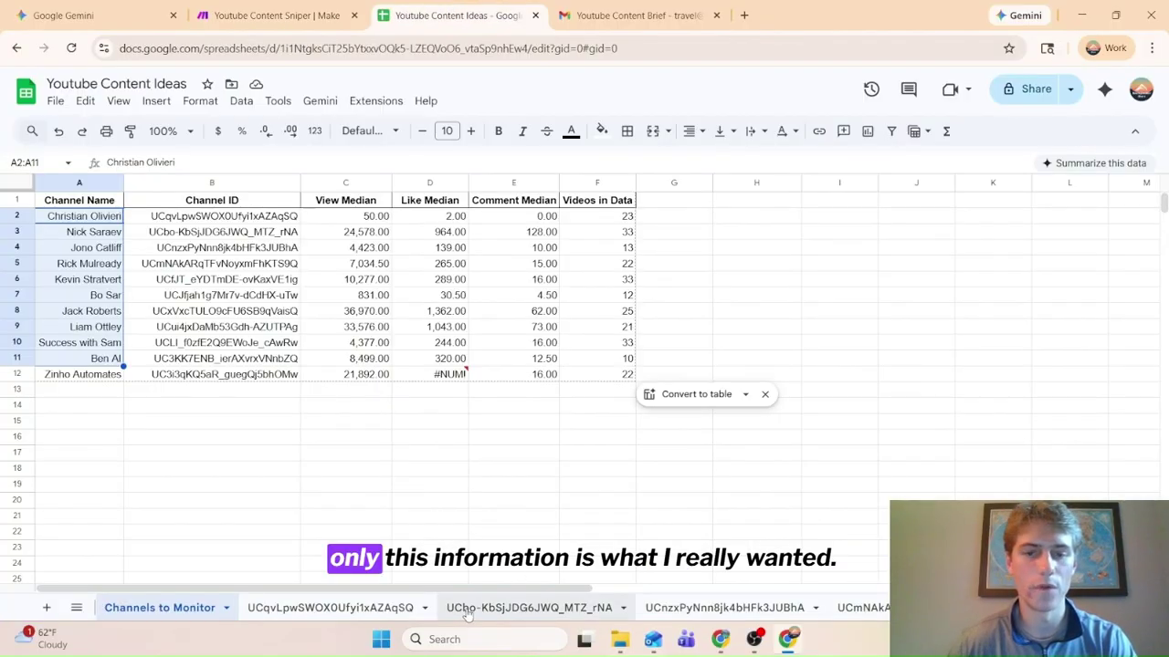
pyautogui.click(529, 608)
pyautogui.moveTo(55, 212); pyautogui.dragTo(675, 580)
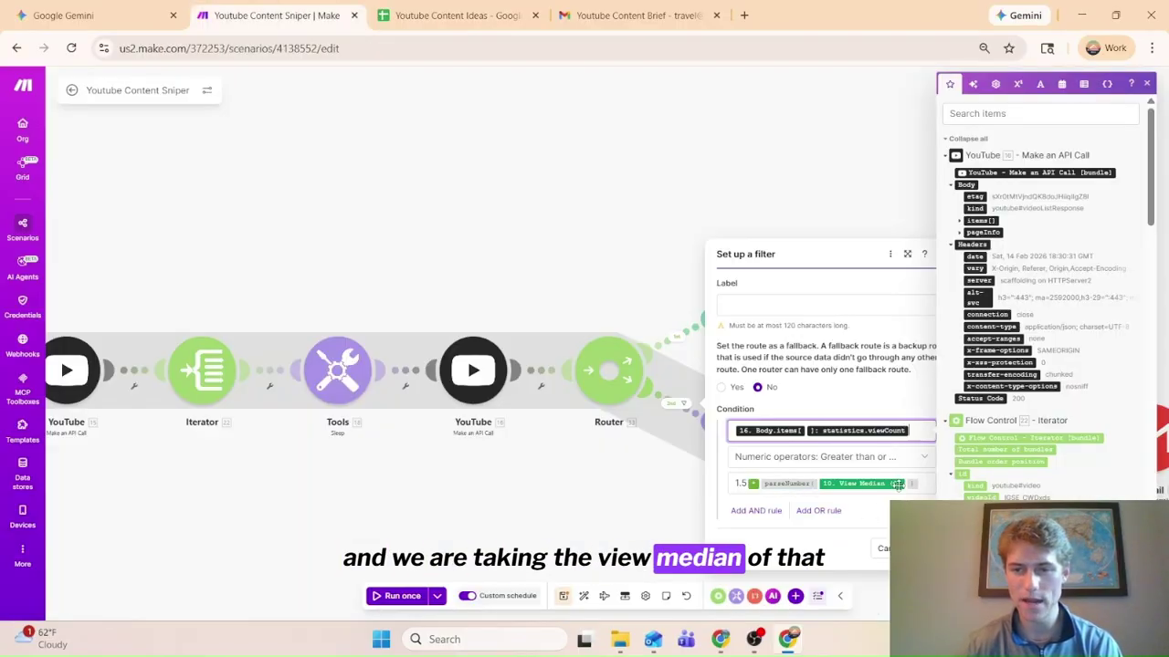
# Inspect the router's second-route filter in Make and find View Median among the initial Google Sheets search's mappable items
pyautogui.scroll(-15, 1002, 478)
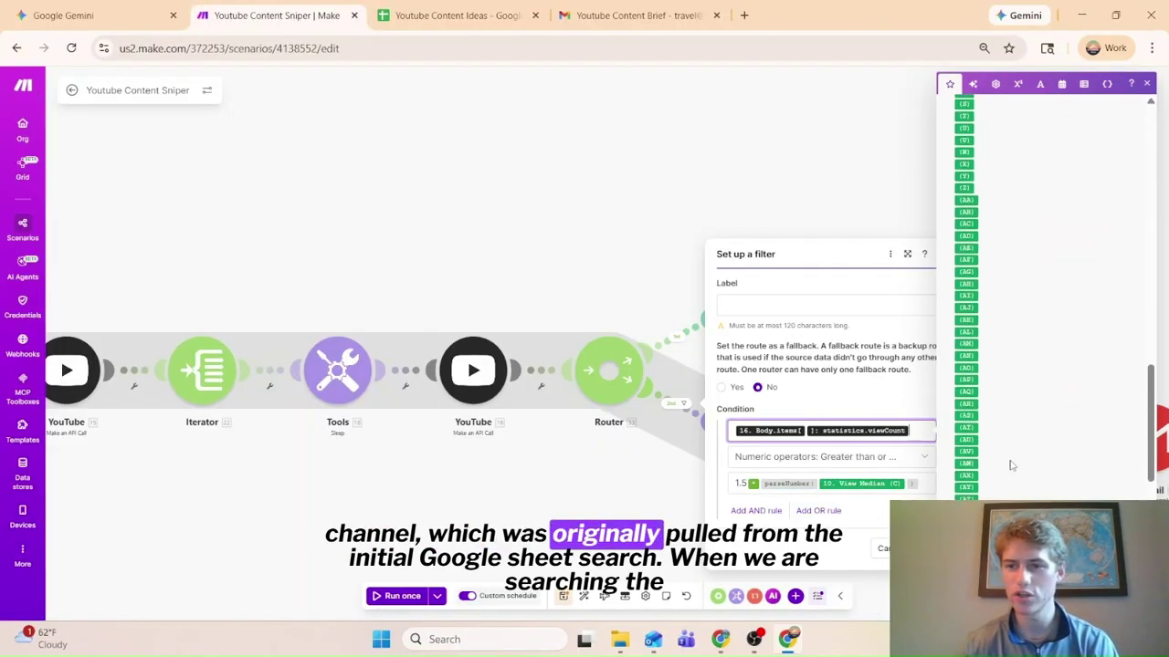
pyautogui.scroll(5, 1010, 464)
pyautogui.scroll(-5, 224, 311)
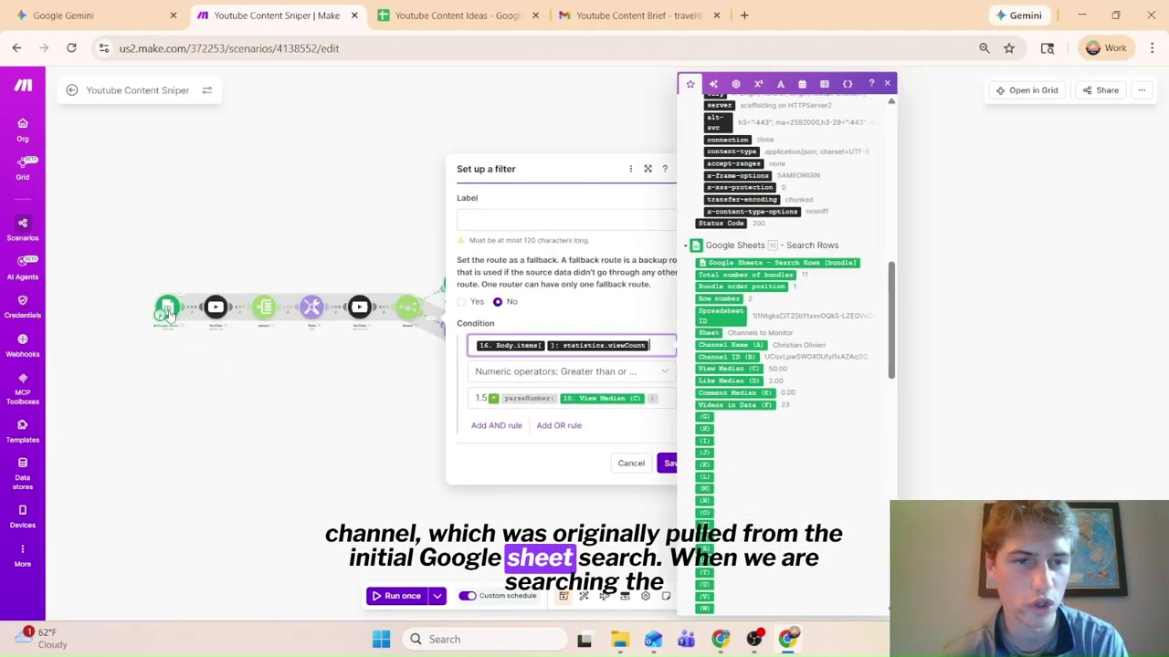
pyautogui.scroll(4, 170, 315)
pyautogui.scroll(2, 170, 315)
# Return to the Channels to Monitor sheet in the spreadsheet and select the first channel's row to show its median values
pyautogui.click(456, 15)
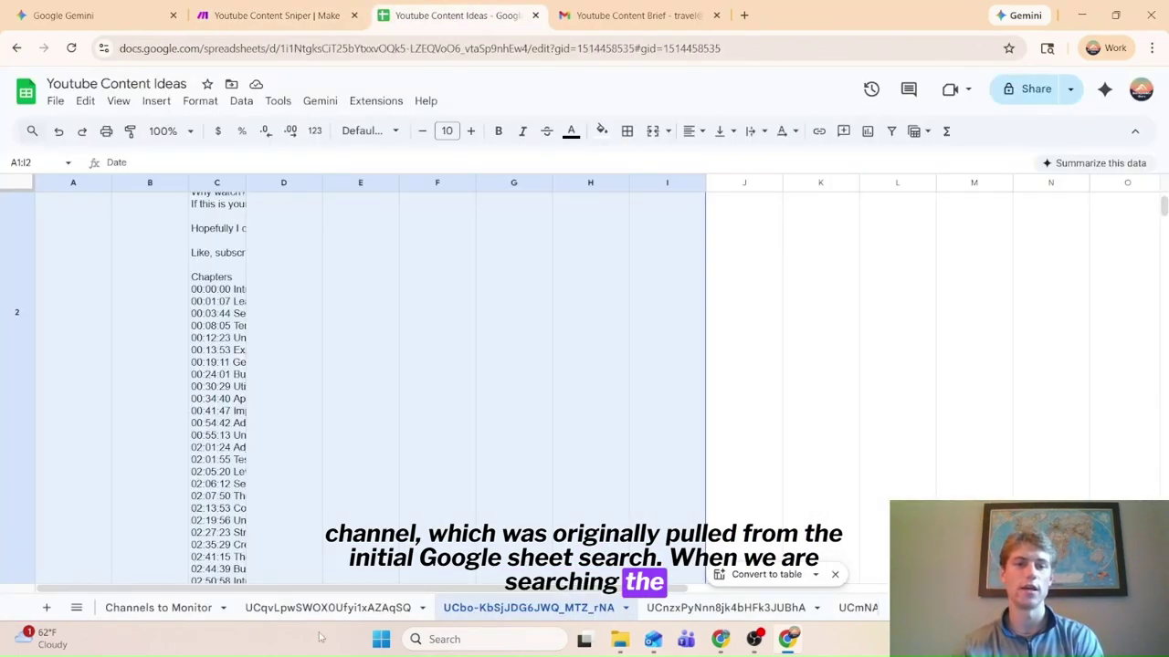
pyautogui.click(160, 607)
pyautogui.click(18, 219)
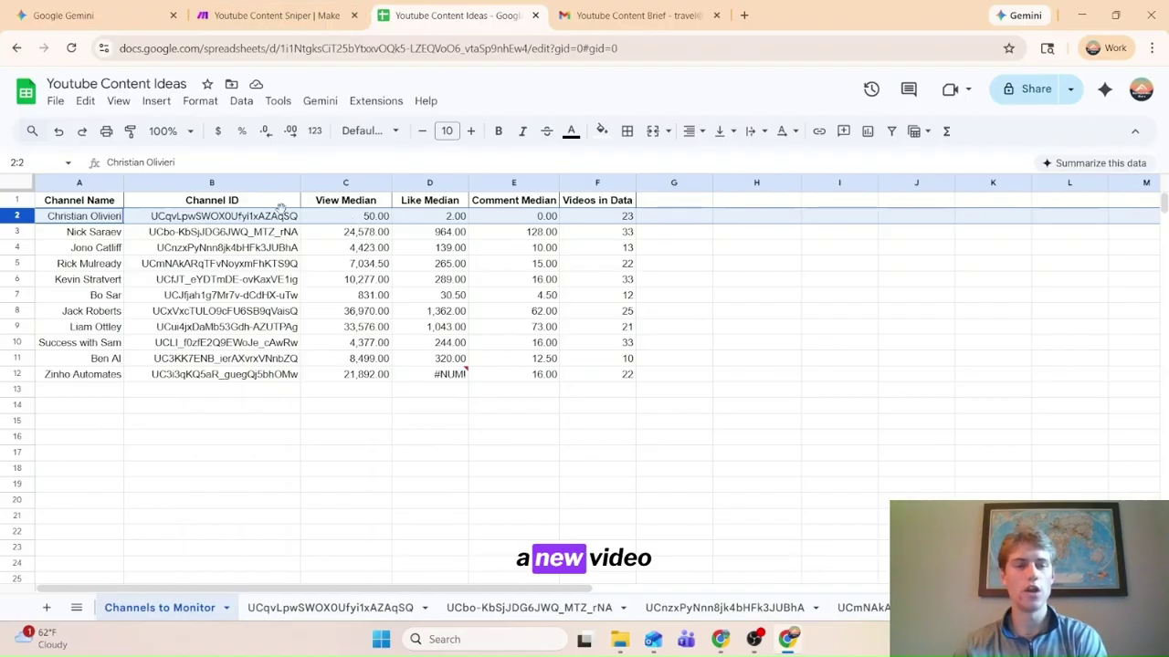
# Compare the filter's viewCount condition of 1.5 times View Median with the spreadsheet's medians, and close the filter without saving
pyautogui.click(274, 15)
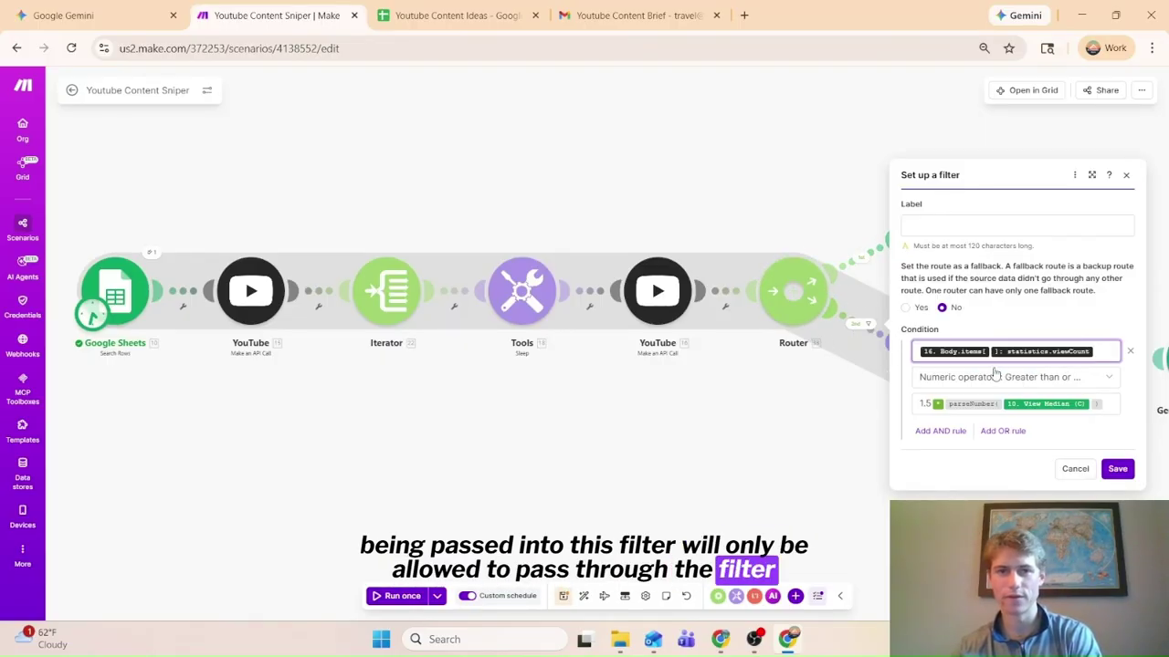
pyautogui.click(484, 15)
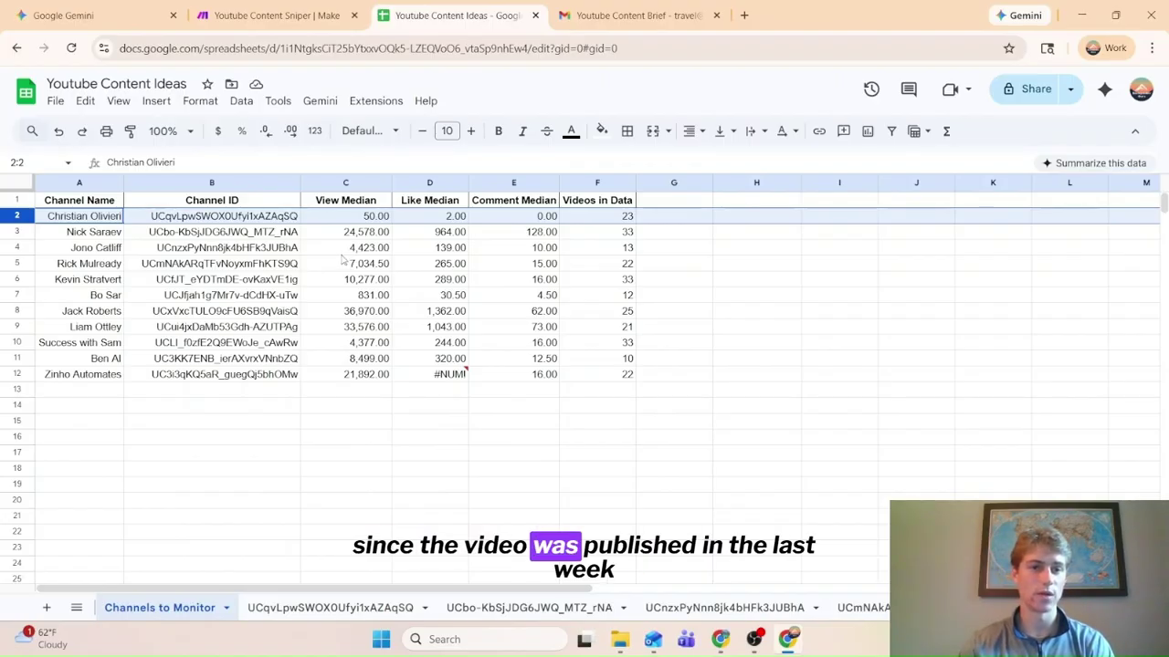
pyautogui.click(289, 17)
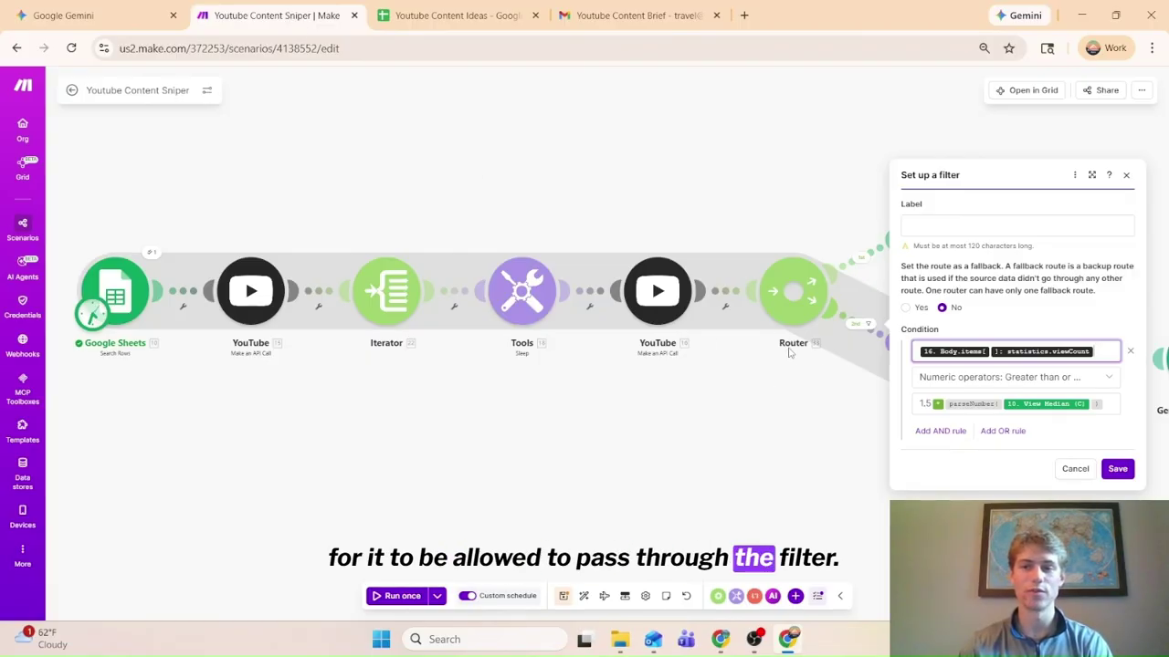
pyautogui.click(826, 399)
# Review the Set multiple variables module's items: Video Title, Video Description, View Count, Percentage over median and Thumbnail URL, leaving them unsaved
pyautogui.scroll(2, 826, 399)
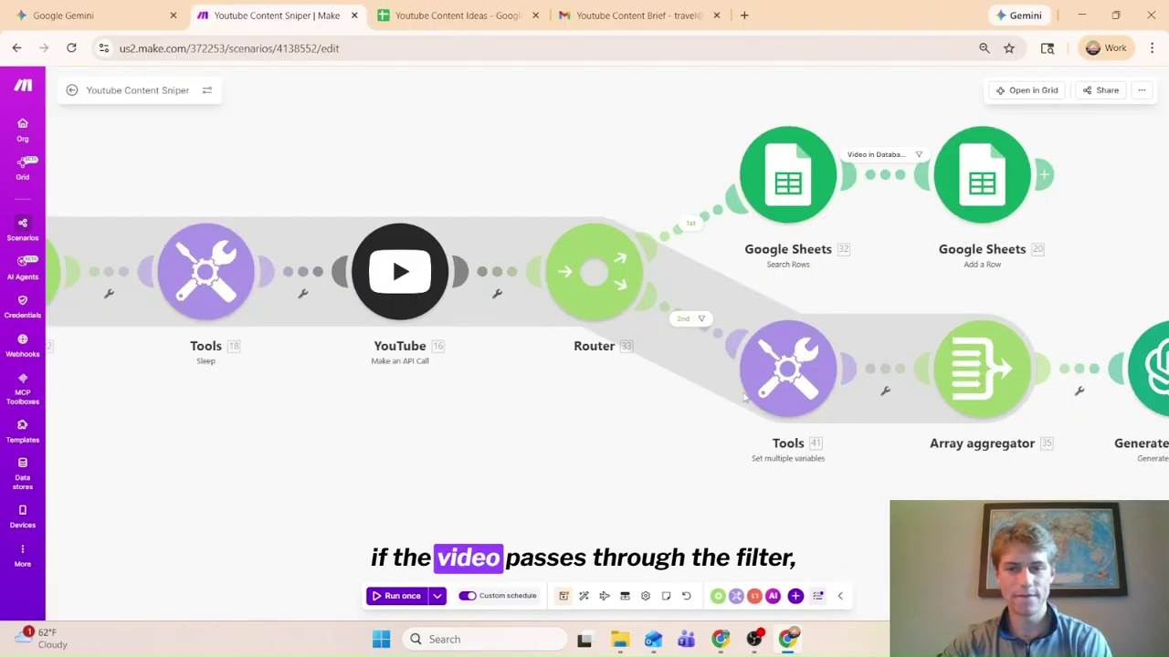
pyautogui.click(800, 359)
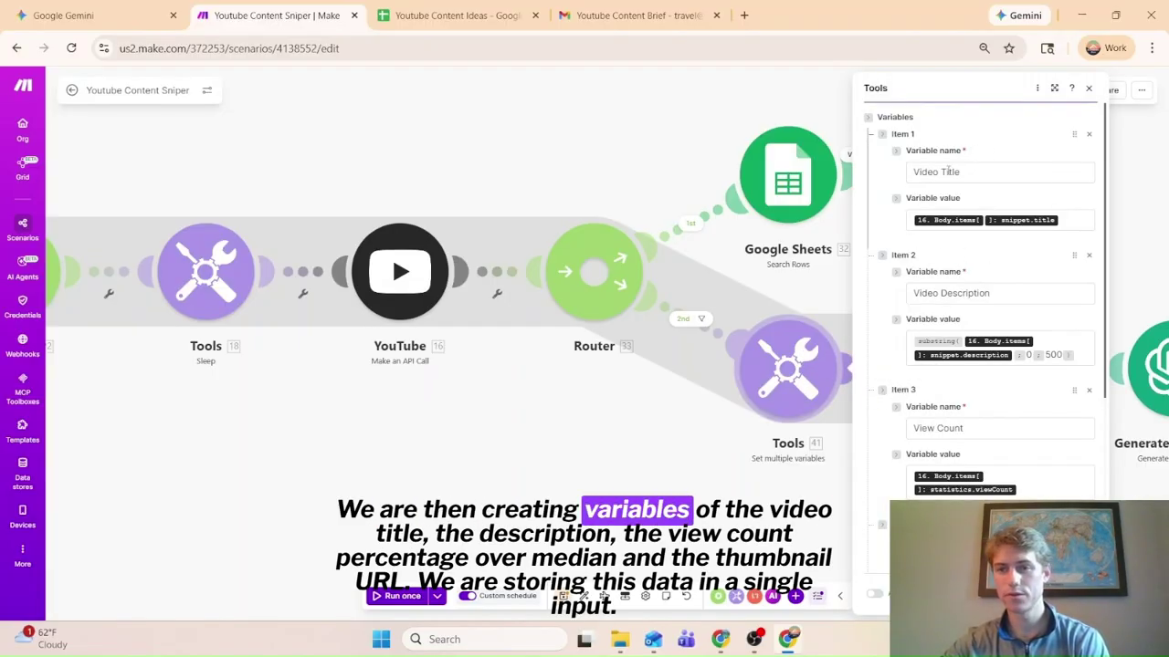
pyautogui.scroll(-2, 975, 285)
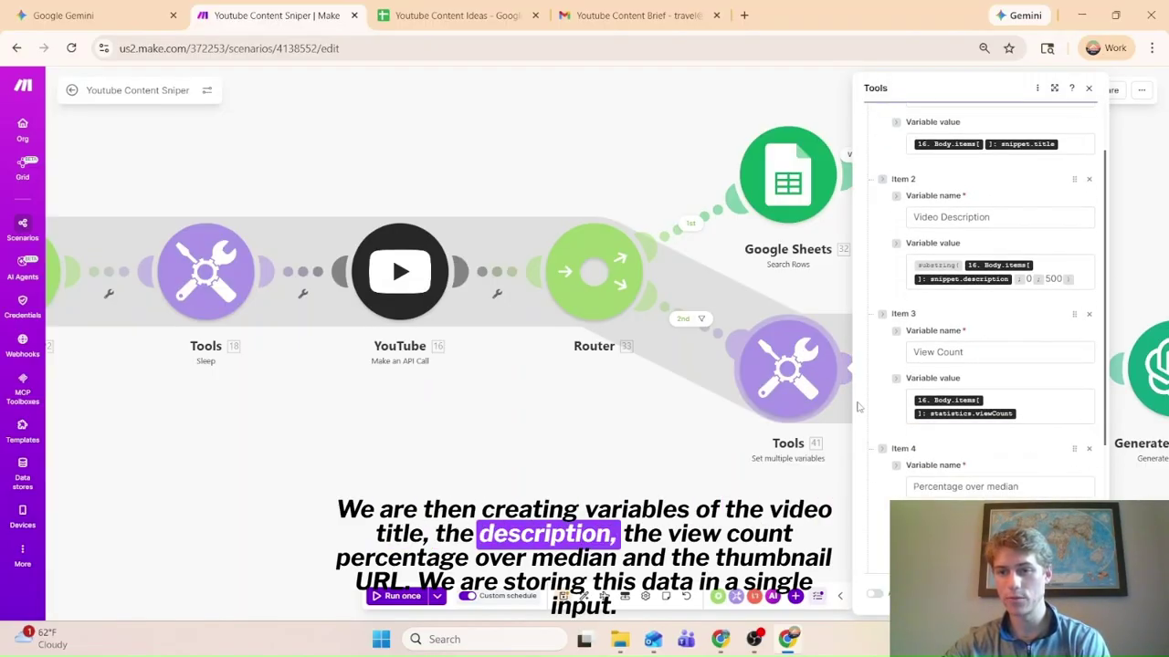
pyautogui.scroll(-5, 975, 383)
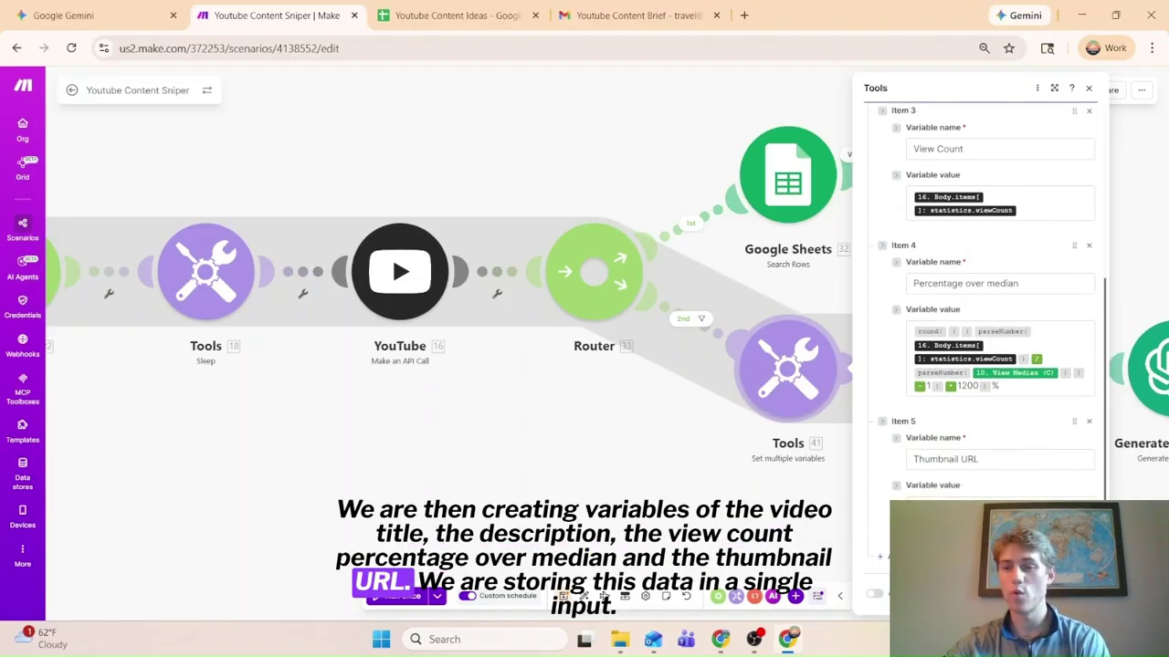
pyautogui.press('Escape')
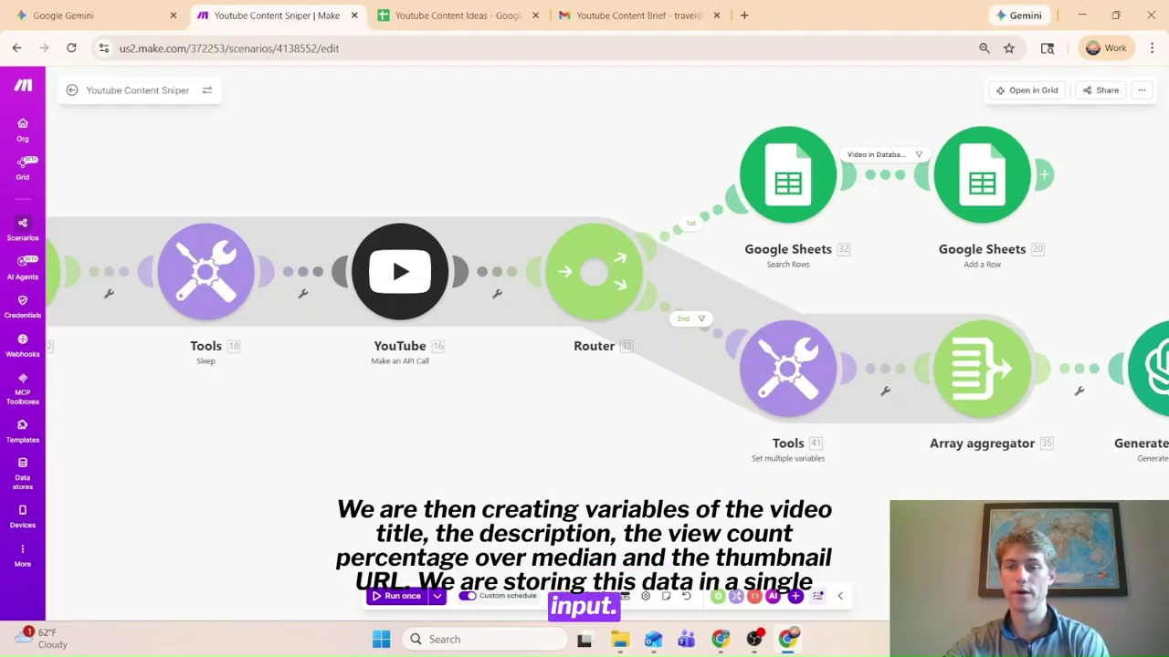
# Open the Generate Email Brief module and review its chat completion method, model and the Developer / System prompt in Message 1
pyautogui.click(1152, 368)
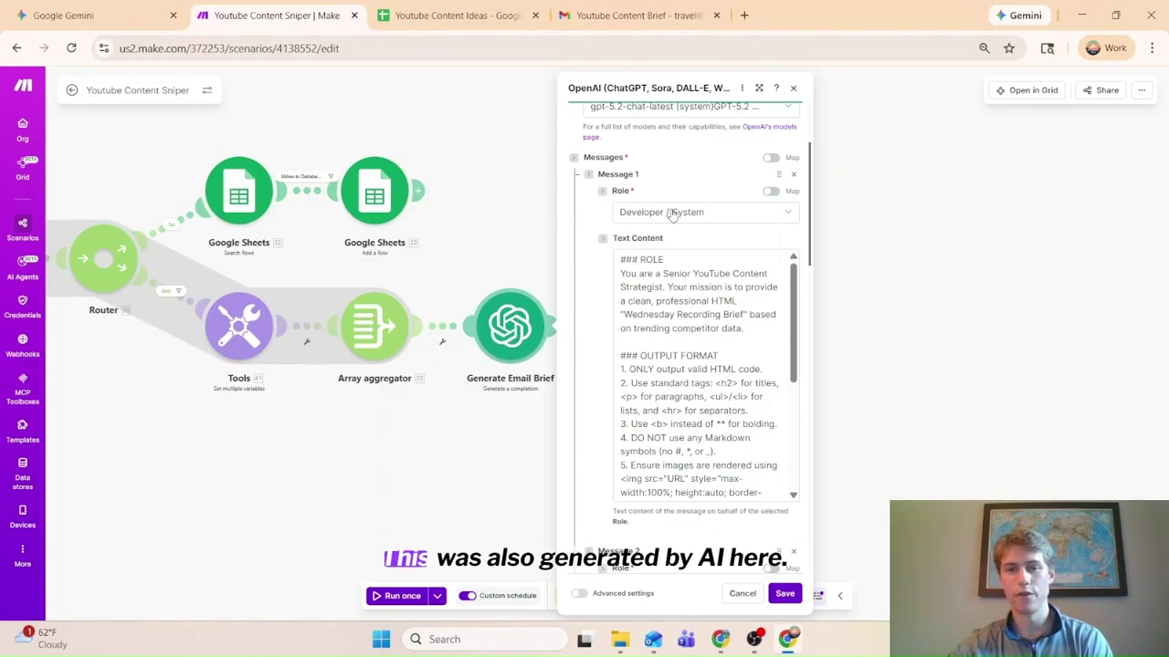
pyautogui.scroll(-5, 670, 274)
pyautogui.scroll(-10, 667, 409)
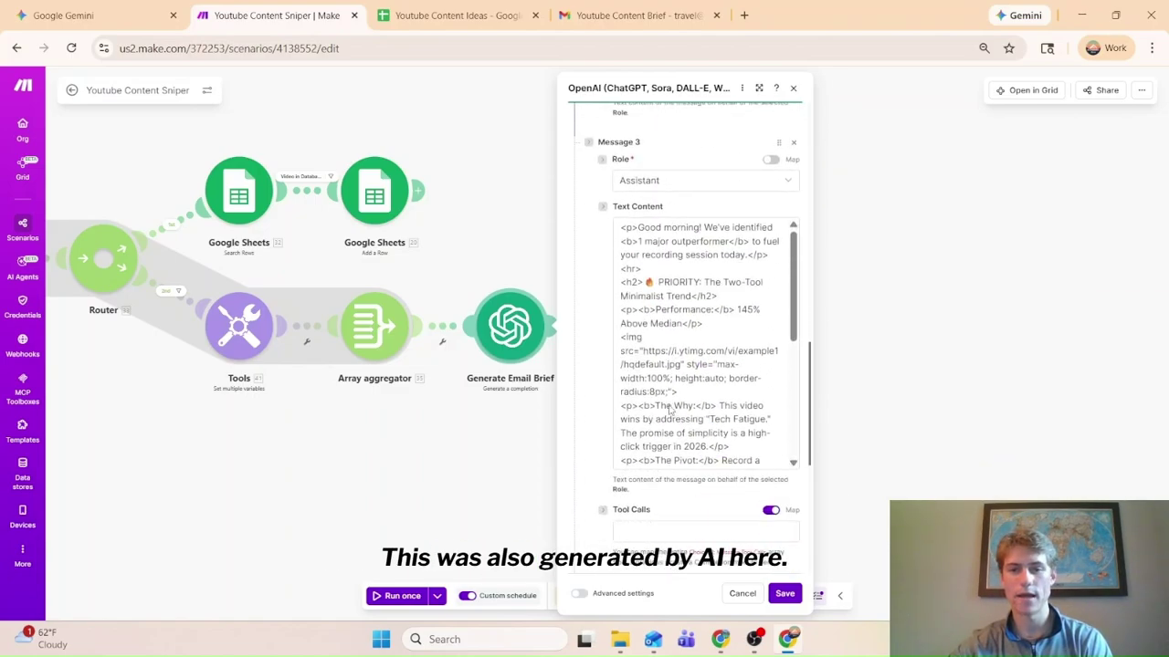
pyautogui.scroll(15, 669, 406)
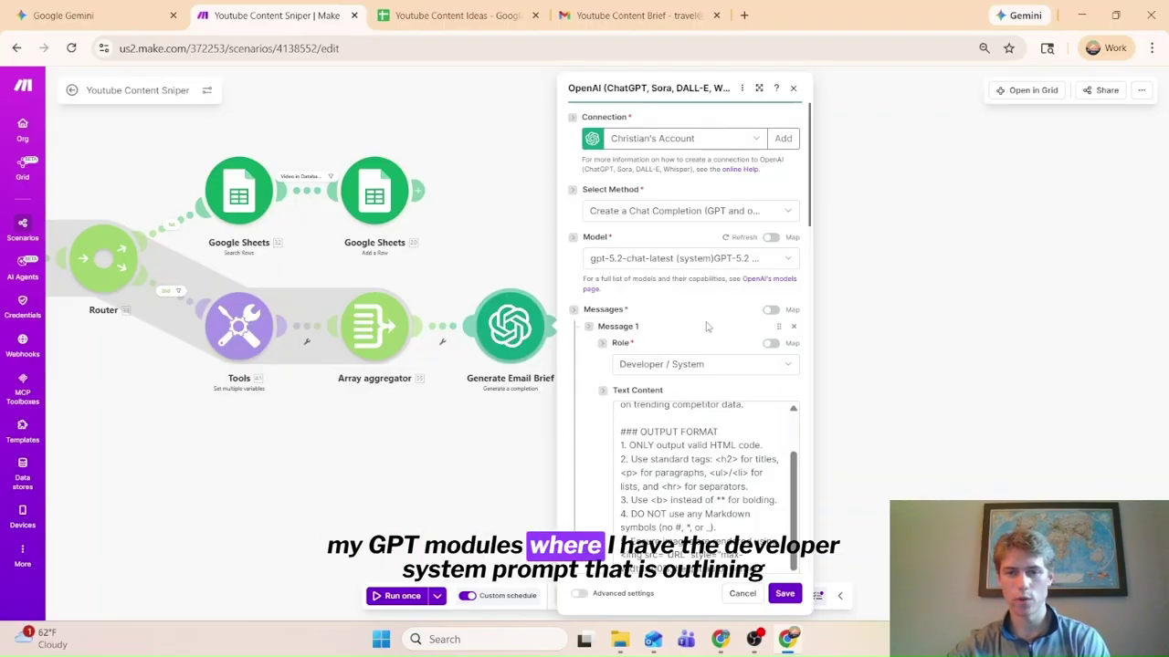
pyautogui.scroll(-2, 630, 315)
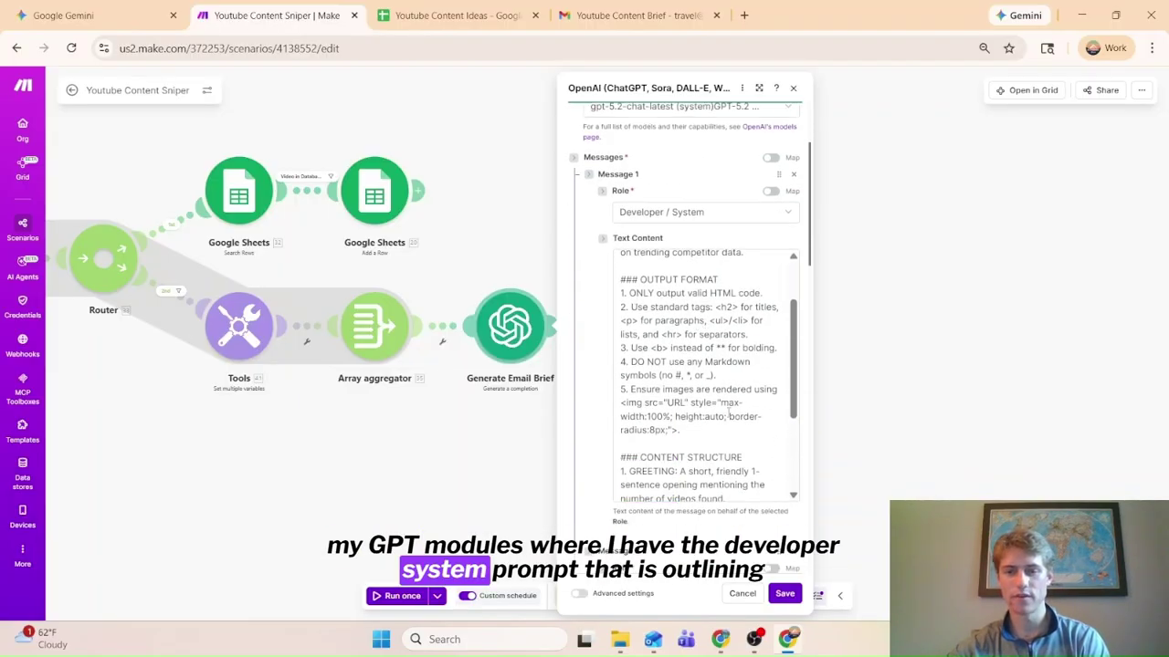
pyautogui.scroll(1, 729, 412)
pyautogui.scroll(-1, 730, 411)
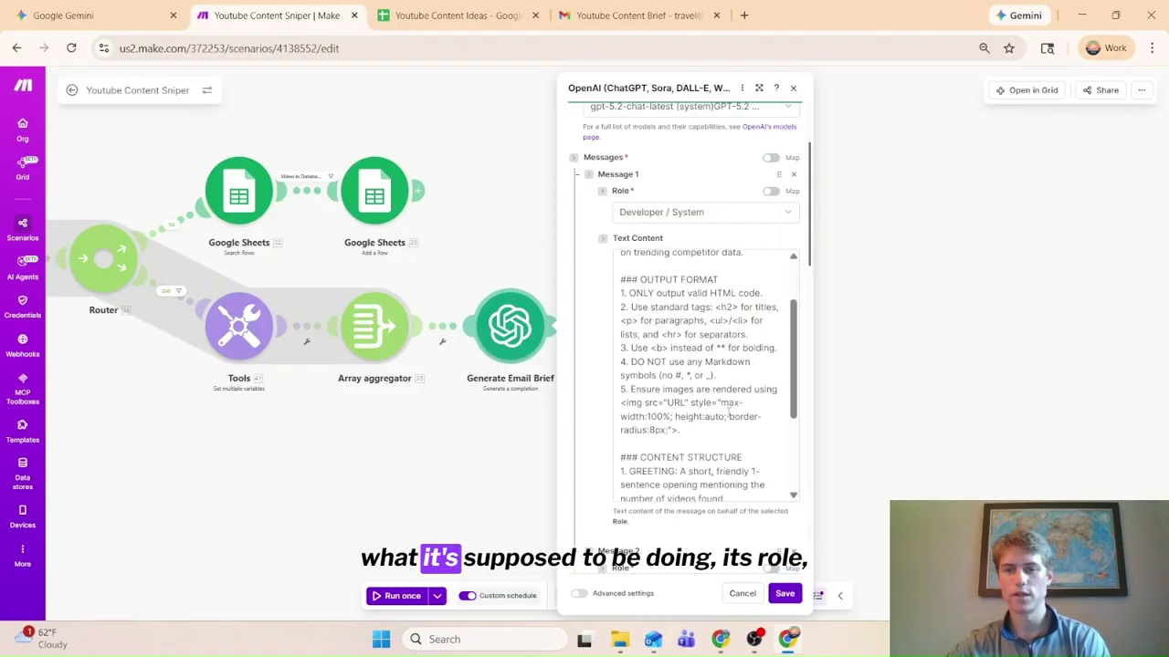
pyautogui.scroll(-1, 728, 414)
# Read the example user input in Message 2 and the example assistant HTML output in Message 3 of the email brief module
pyautogui.scroll(-6, 728, 414)
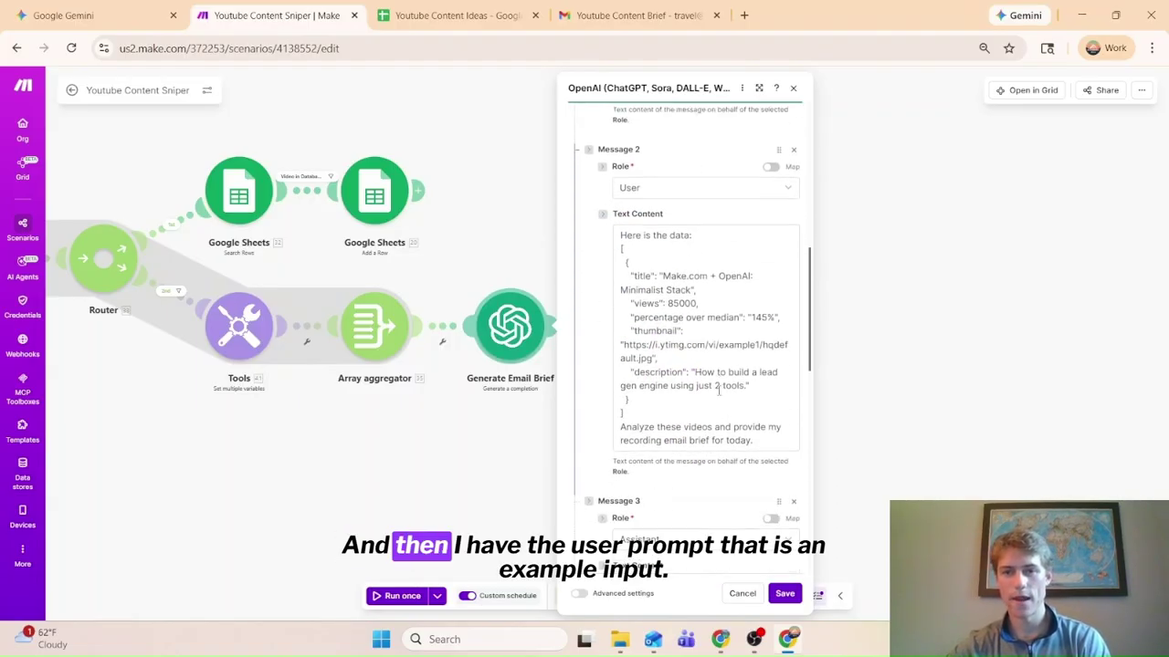
pyautogui.scroll(-2, 698, 339)
pyautogui.scroll(4, 702, 401)
pyautogui.scroll(-2, 702, 401)
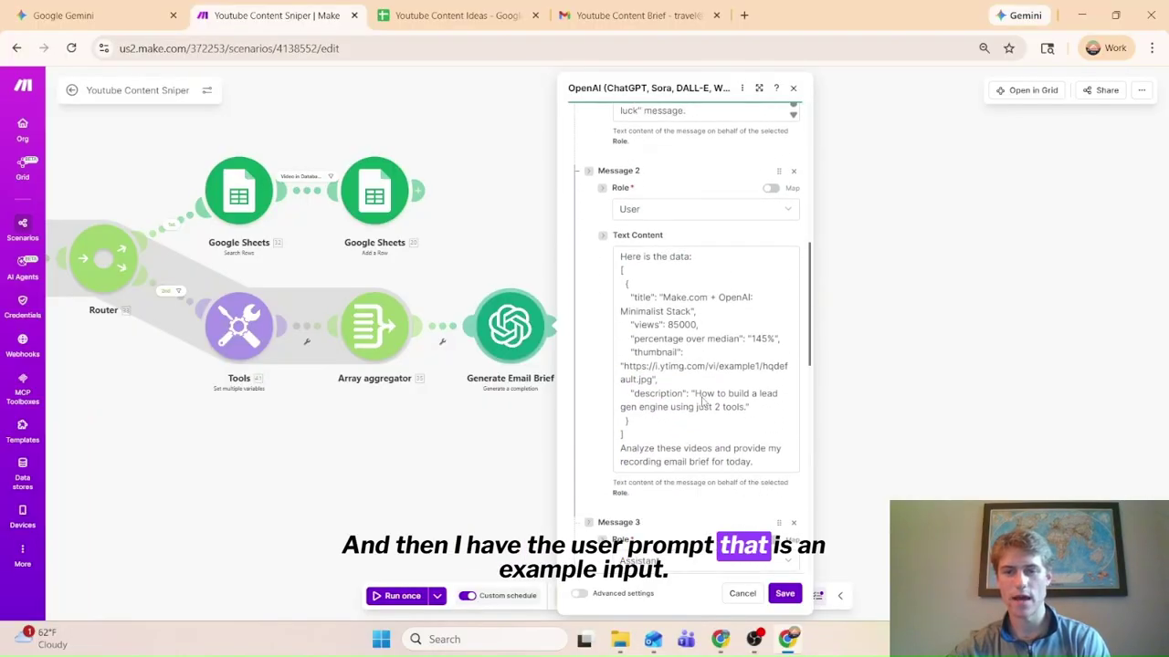
pyautogui.scroll(-4, 707, 393)
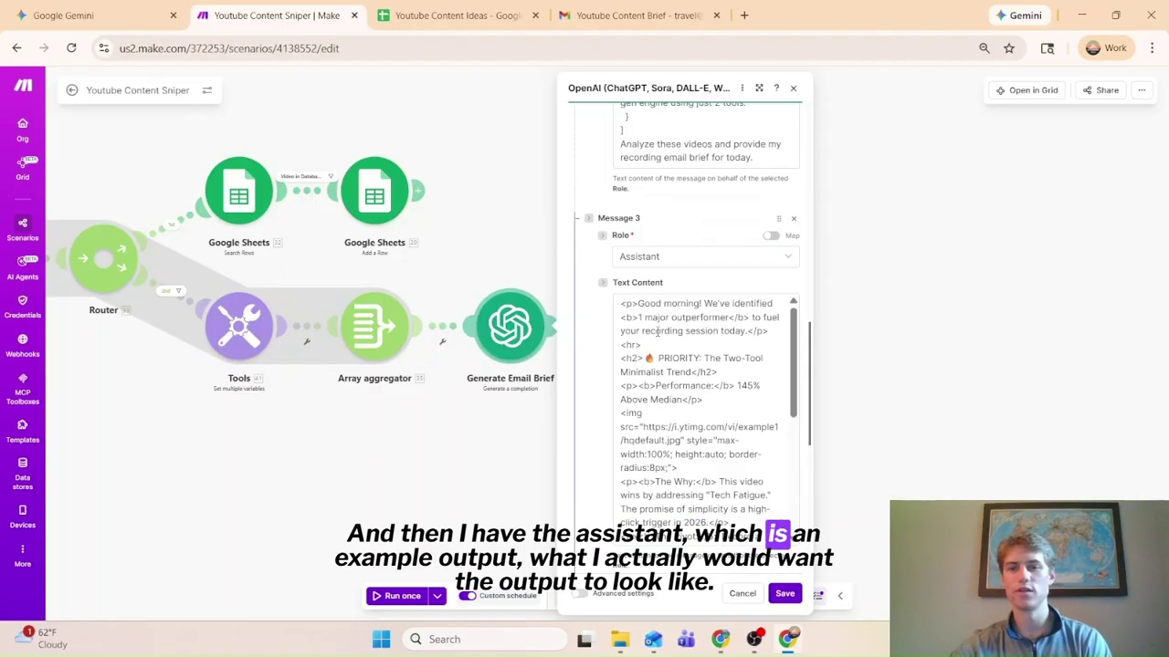
pyautogui.scroll(-1, 678, 399)
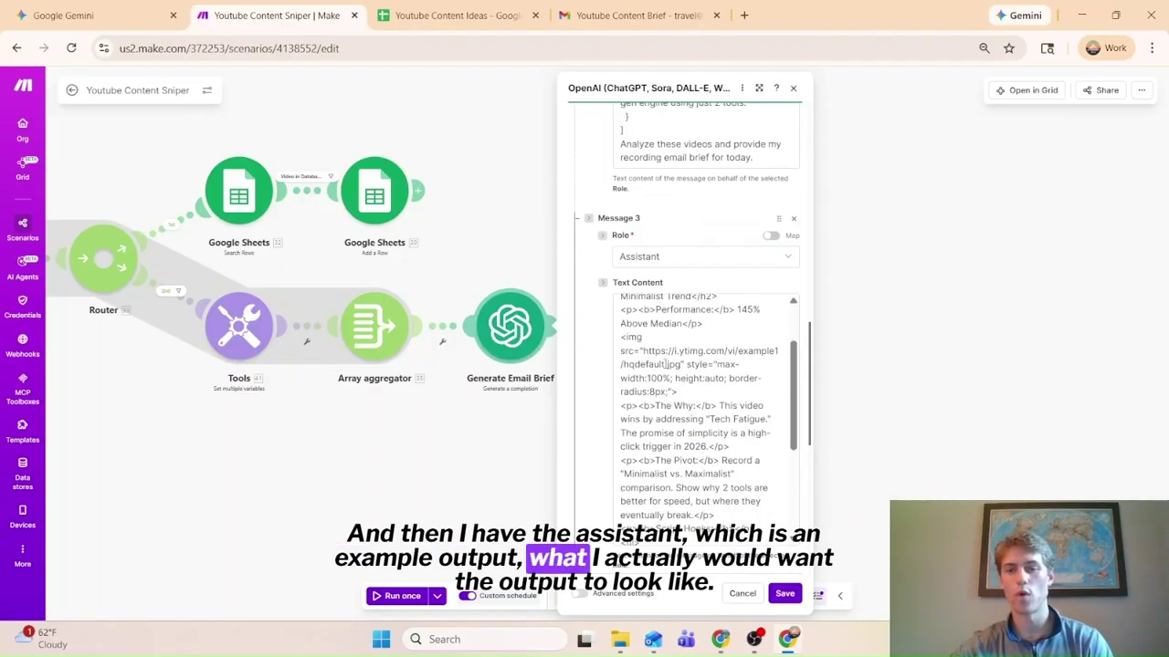
pyautogui.scroll(-1, 665, 365)
# Check the user prompt in Message 4 and expand the Array aggregator's Array[] to view the fields it passes along
pyautogui.scroll(-8, 666, 364)
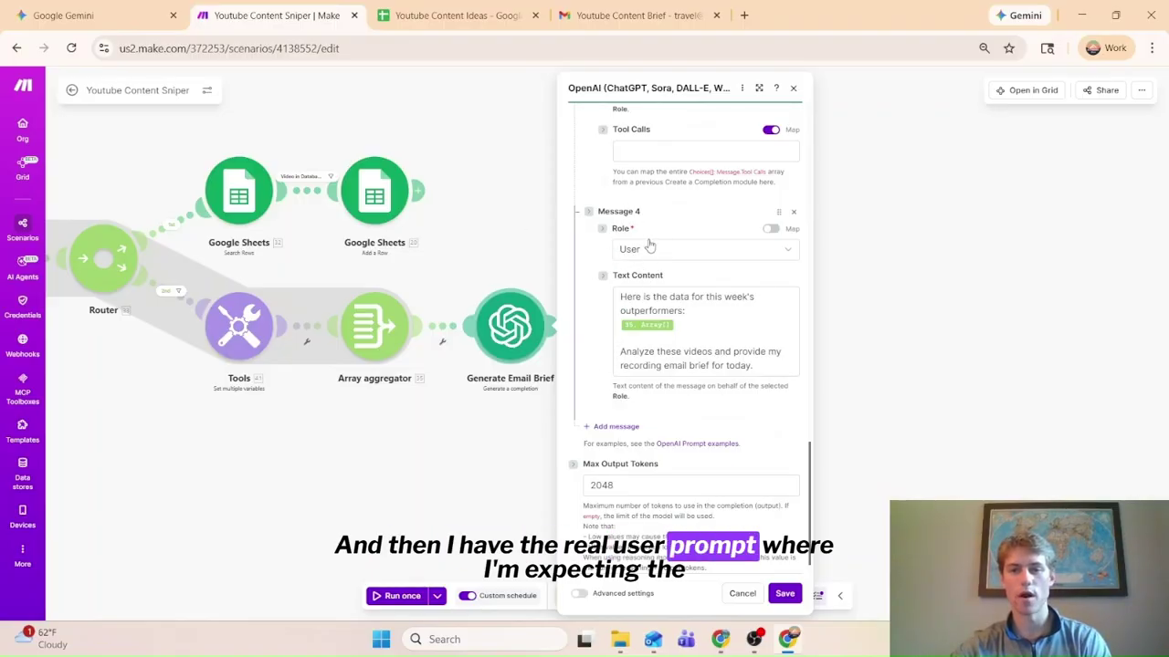
pyautogui.click(709, 323)
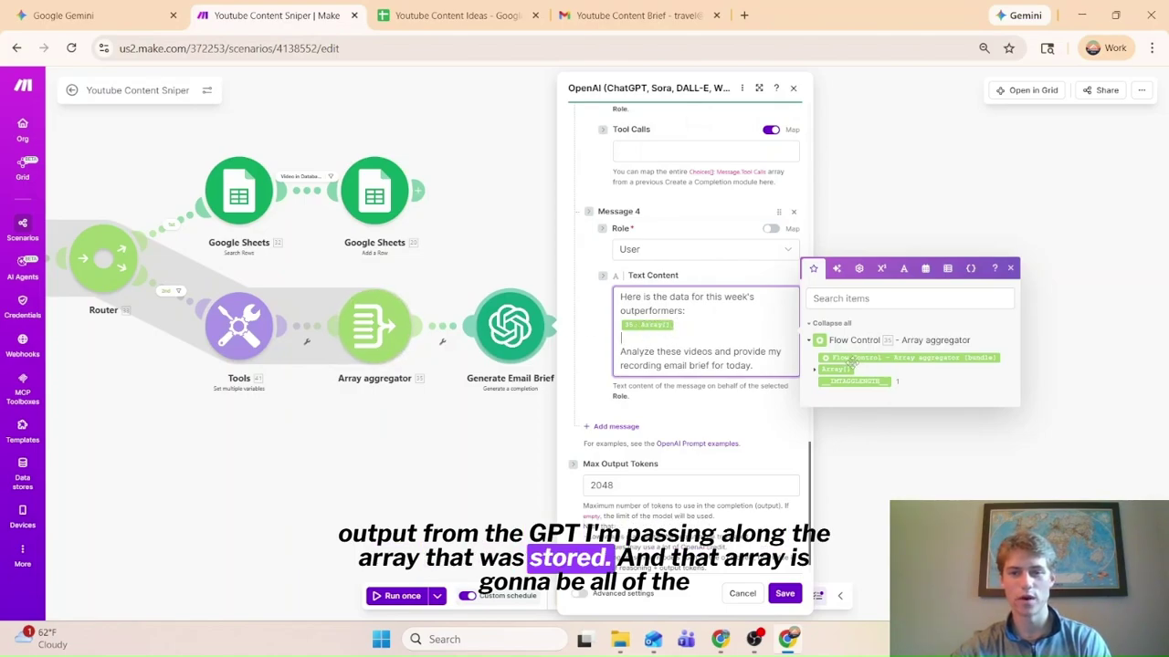
pyautogui.click(815, 371)
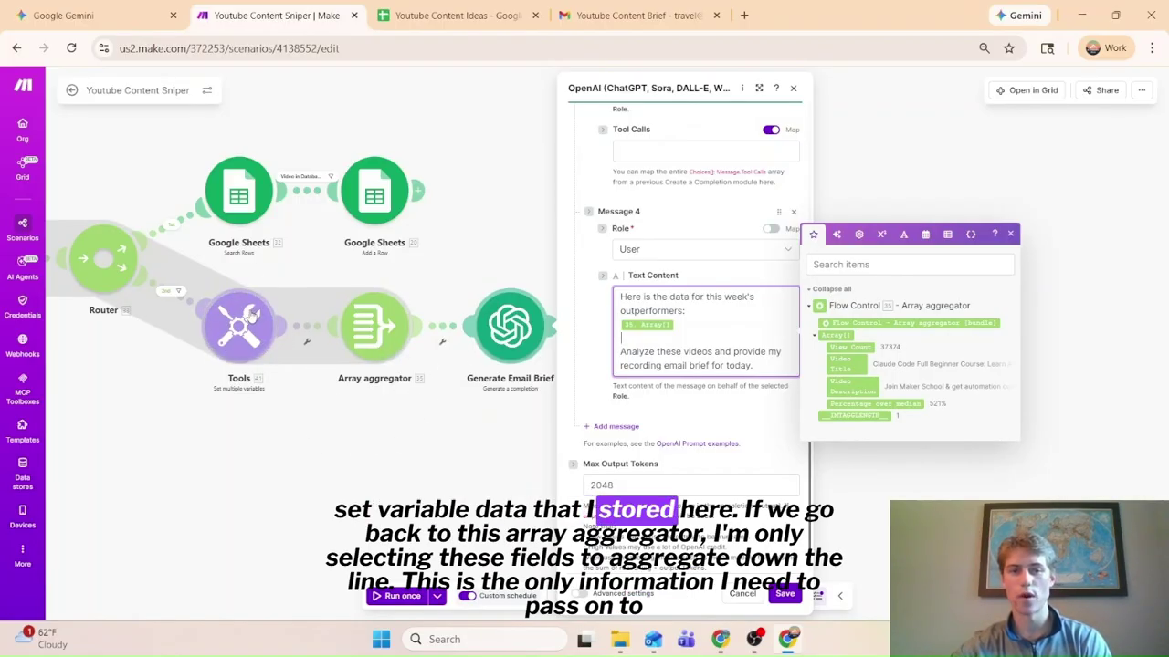
# Open the Array aggregator and review which Set multiple variables fields are selected under Aggregated fields, leaving the settings unchanged
pyautogui.click(375, 326)
pyautogui.click(376, 326)
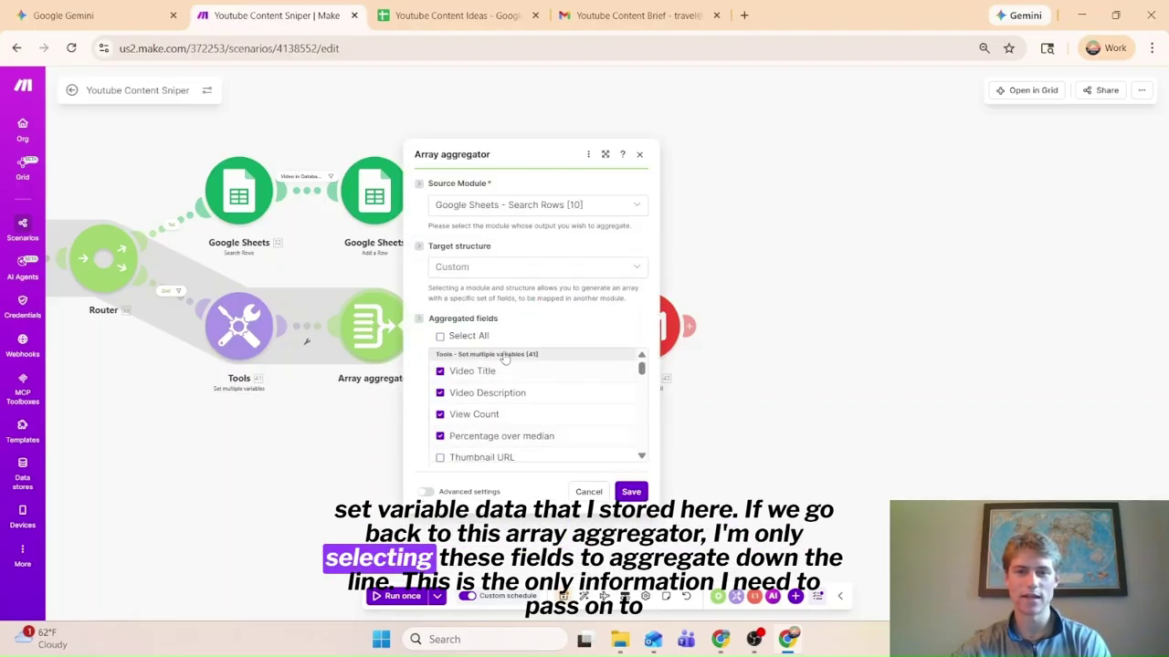
pyautogui.scroll(-3, 507, 411)
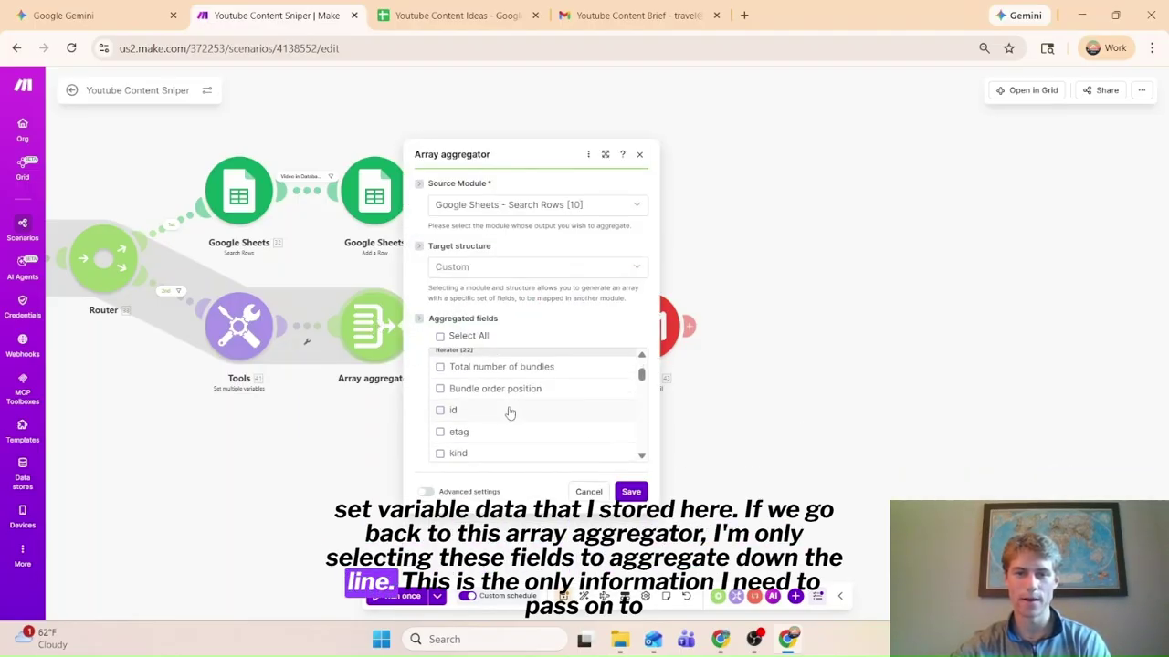
pyautogui.scroll(3, 509, 412)
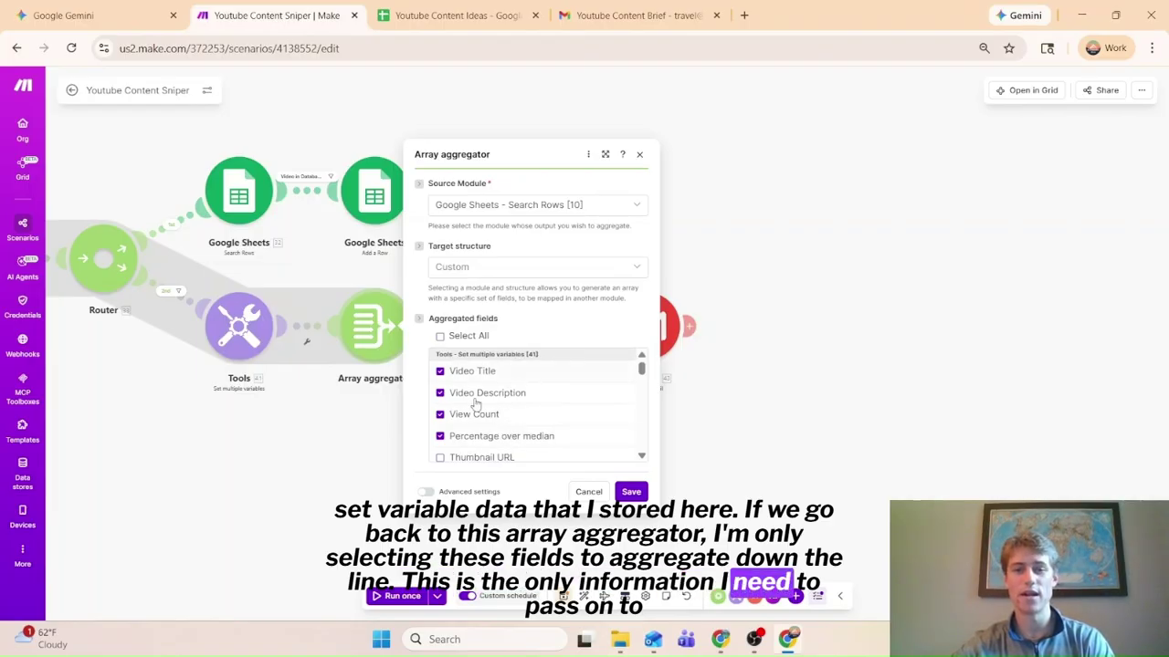
pyautogui.press('Escape')
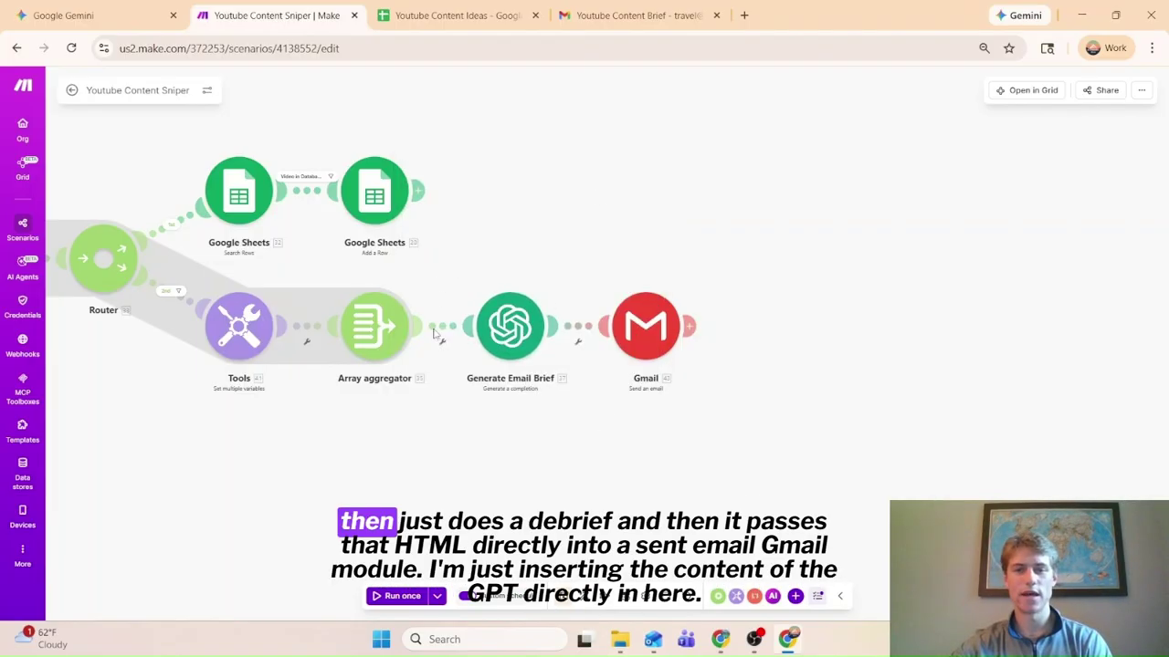
# Open the Gmail module and review its recipient, subject, body type and the Result mapped into the Content 1 text
pyautogui.click(642, 323)
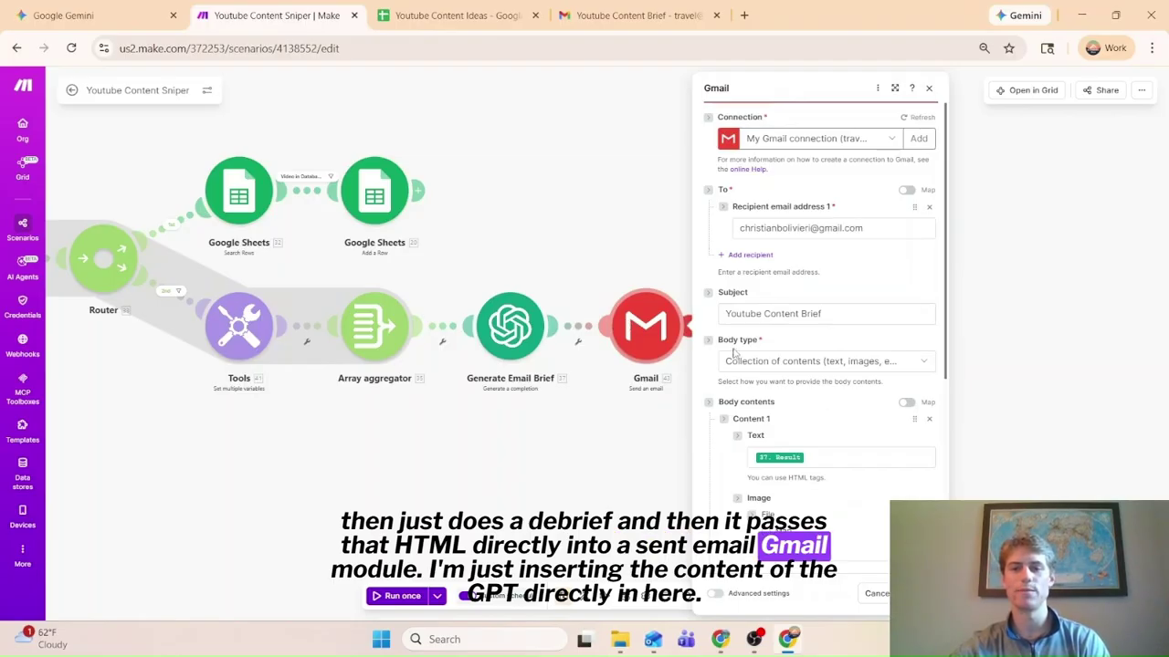
pyautogui.scroll(-1, 733, 353)
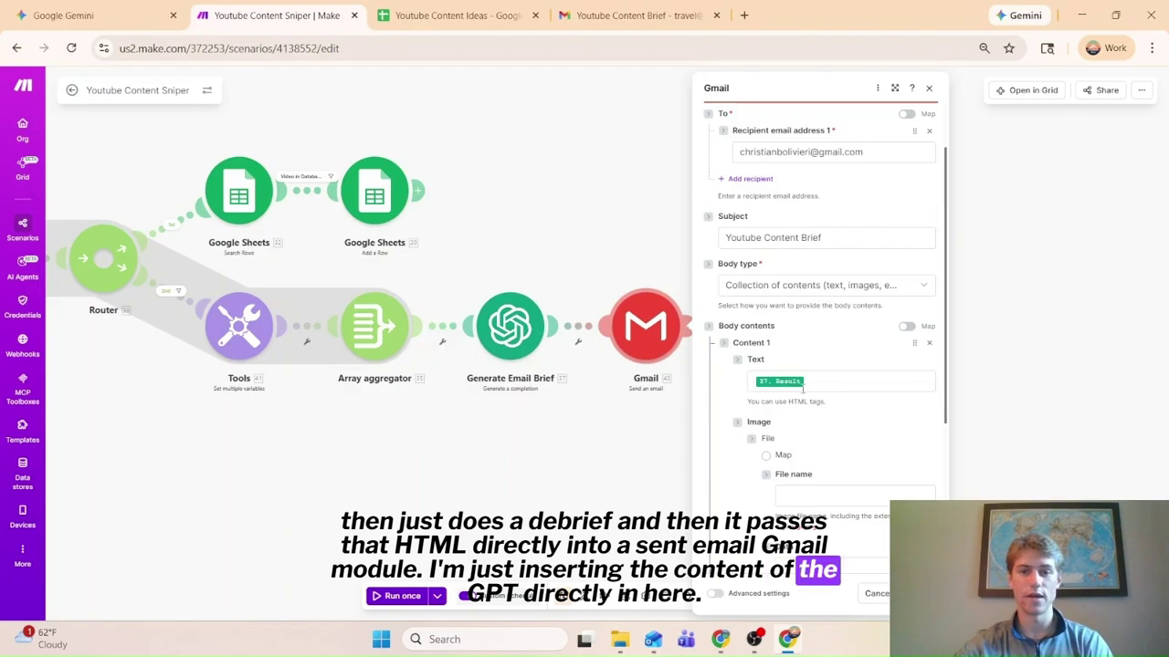
pyautogui.click(824, 380)
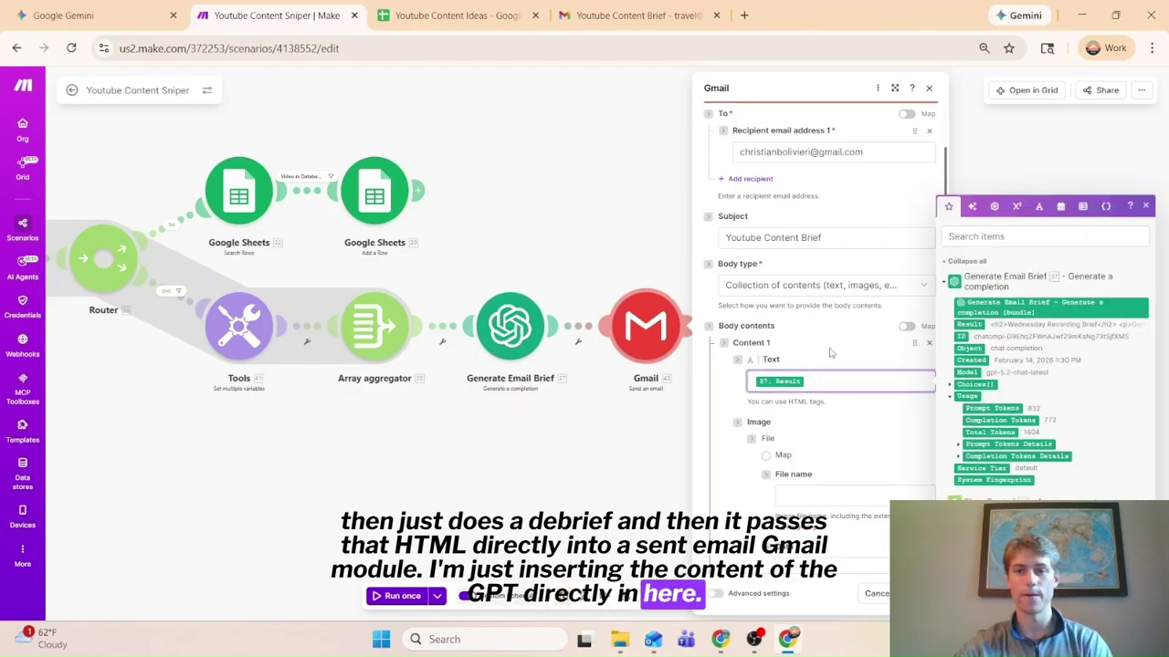
pyautogui.click(788, 177)
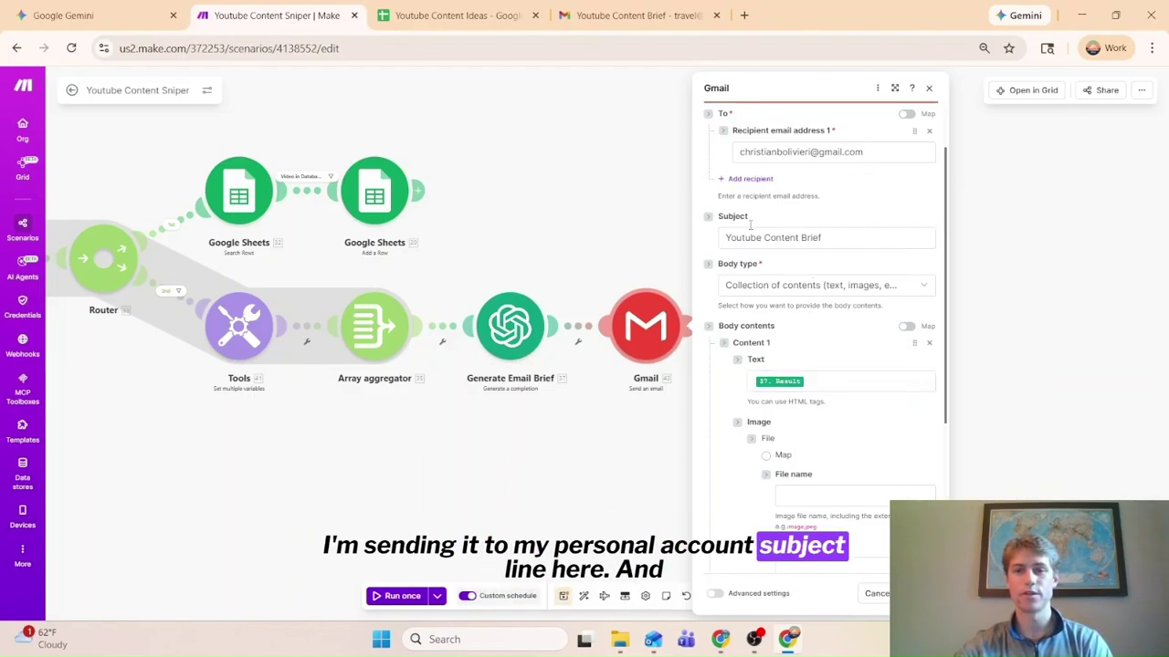
pyautogui.scroll(-3, 913, 395)
pyautogui.click(917, 594)
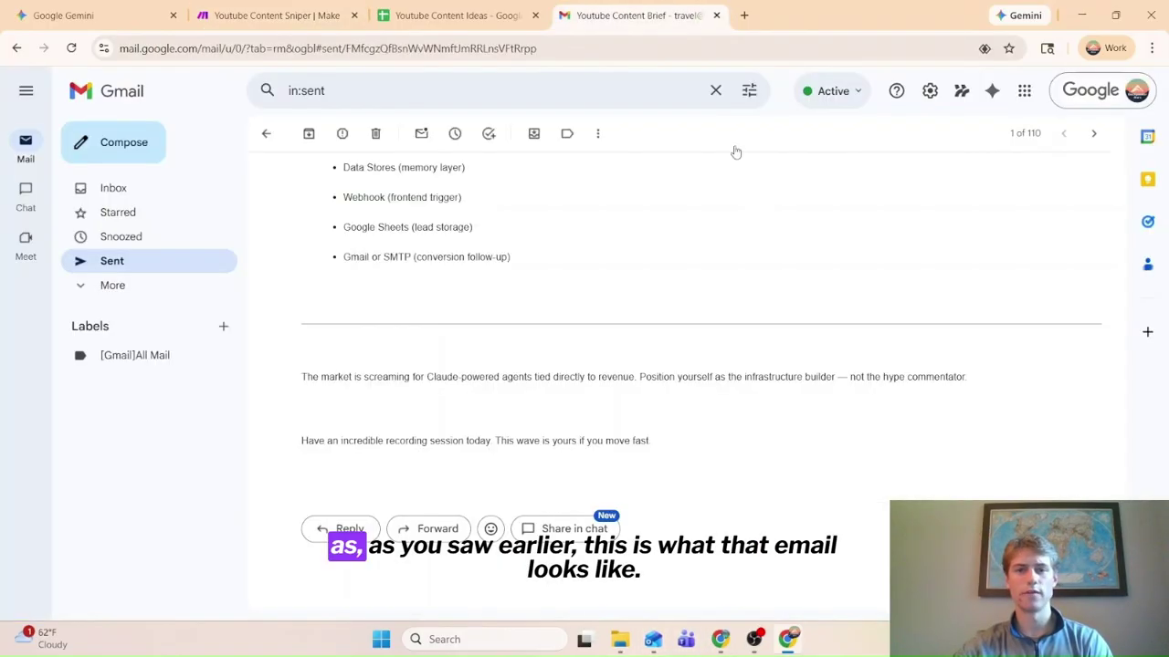
# Look back through the sent Youtube Content Brief email in Gmail and check the Youtube Content Ideas spreadsheet's Channels to Monitor sheet
pyautogui.scroll(15, 589, 505)
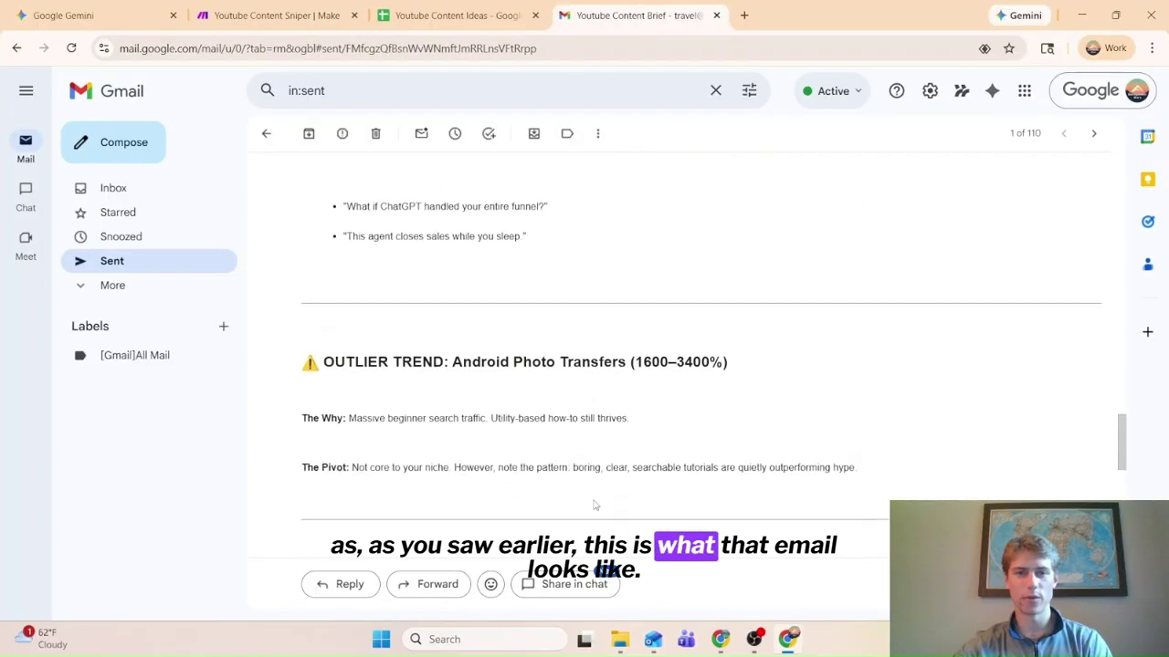
pyautogui.scroll(10, 594, 505)
pyautogui.click(447, 15)
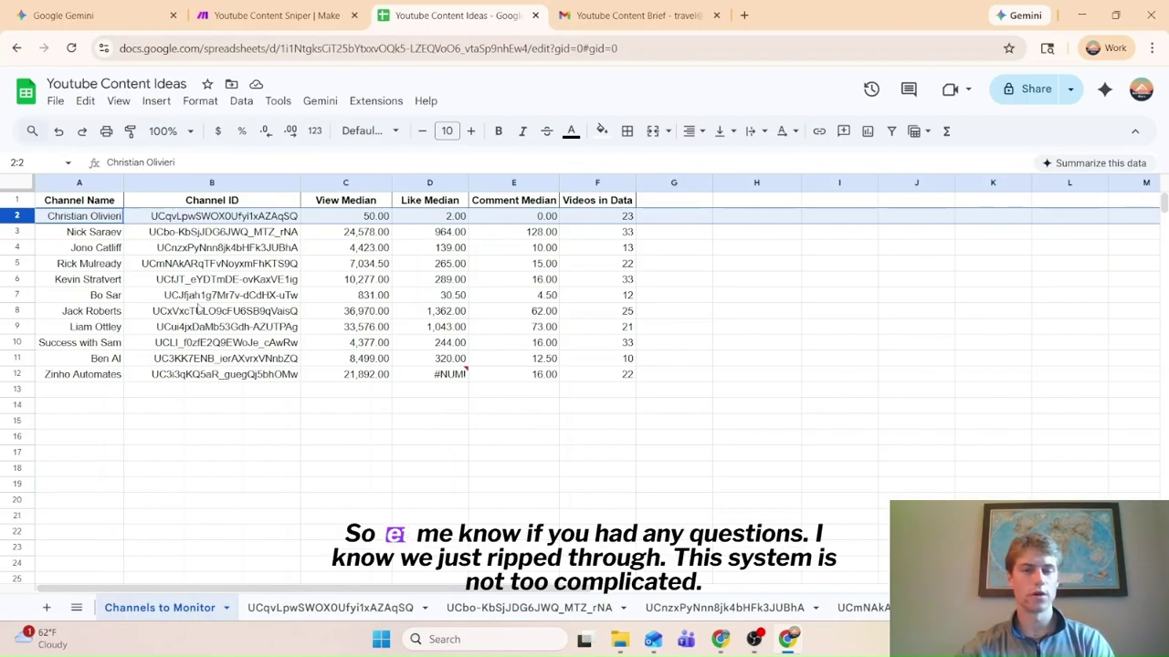
# Return to the Make scenario, view the whole flow, and briefly open the YouTube API call module before the Router without changing it
pyautogui.click(237, 15)
pyautogui.scroll(-5, 262, 512)
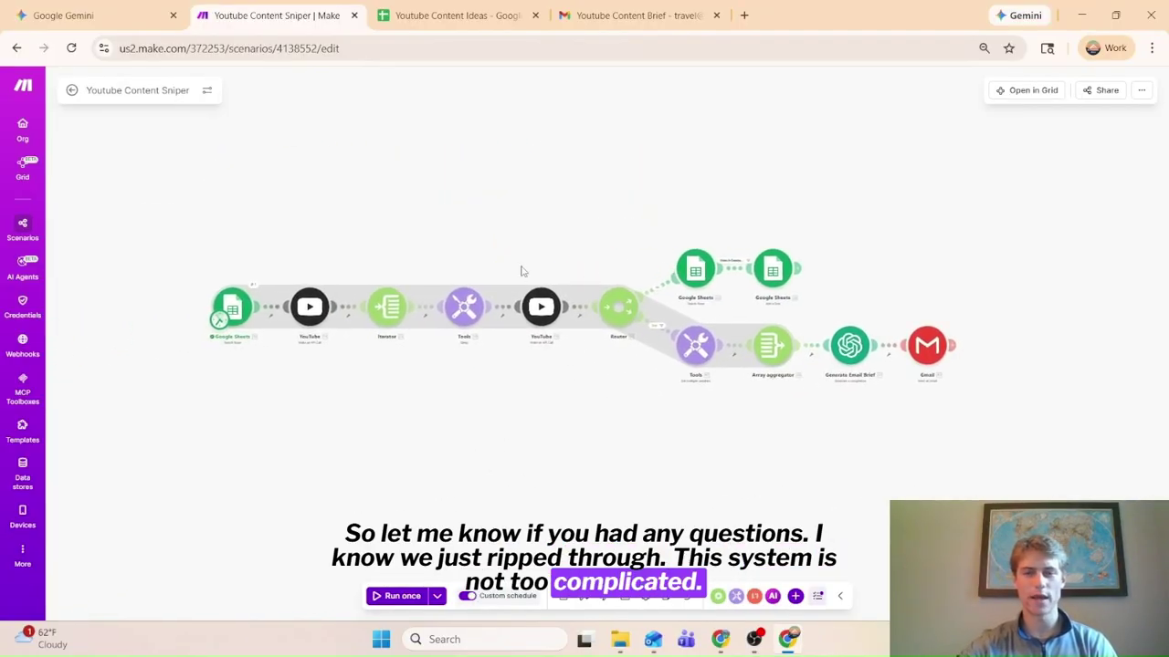
pyautogui.scroll(3, 521, 269)
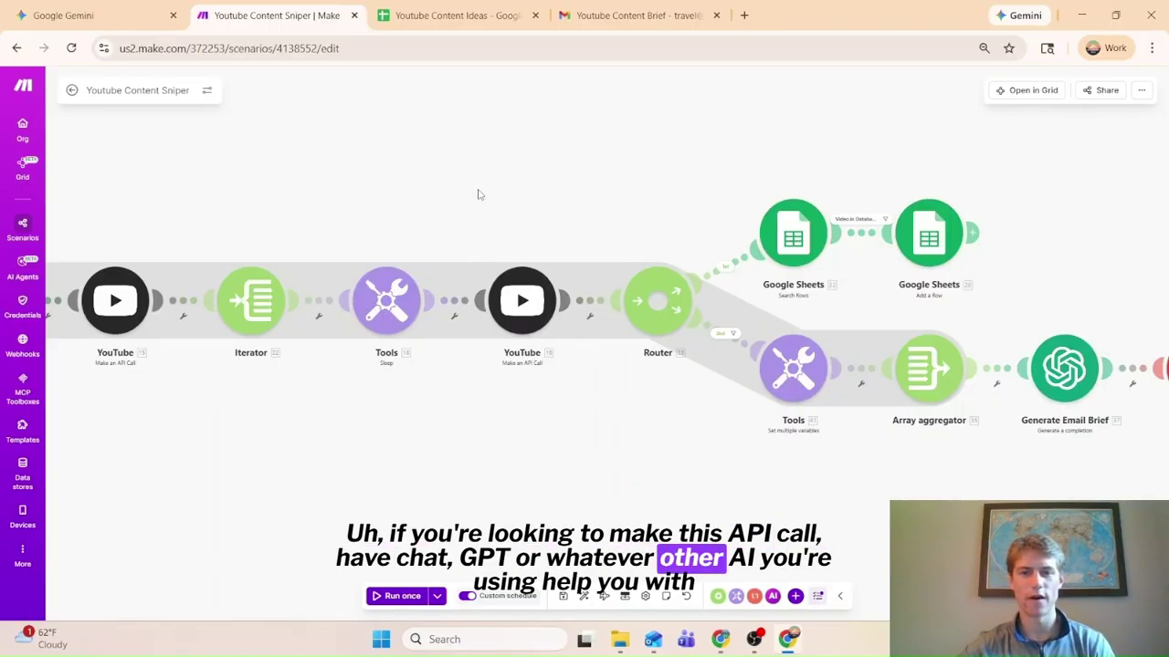
pyautogui.scroll(-2, 522, 302)
pyautogui.click(522, 301)
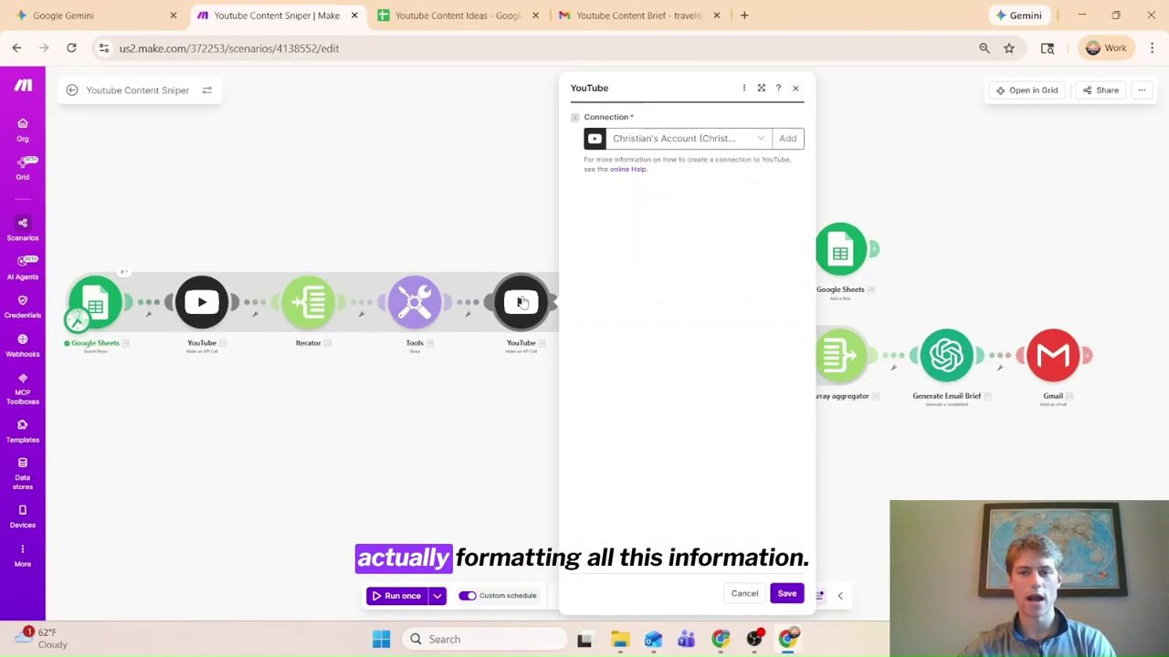
pyautogui.click(346, 413)
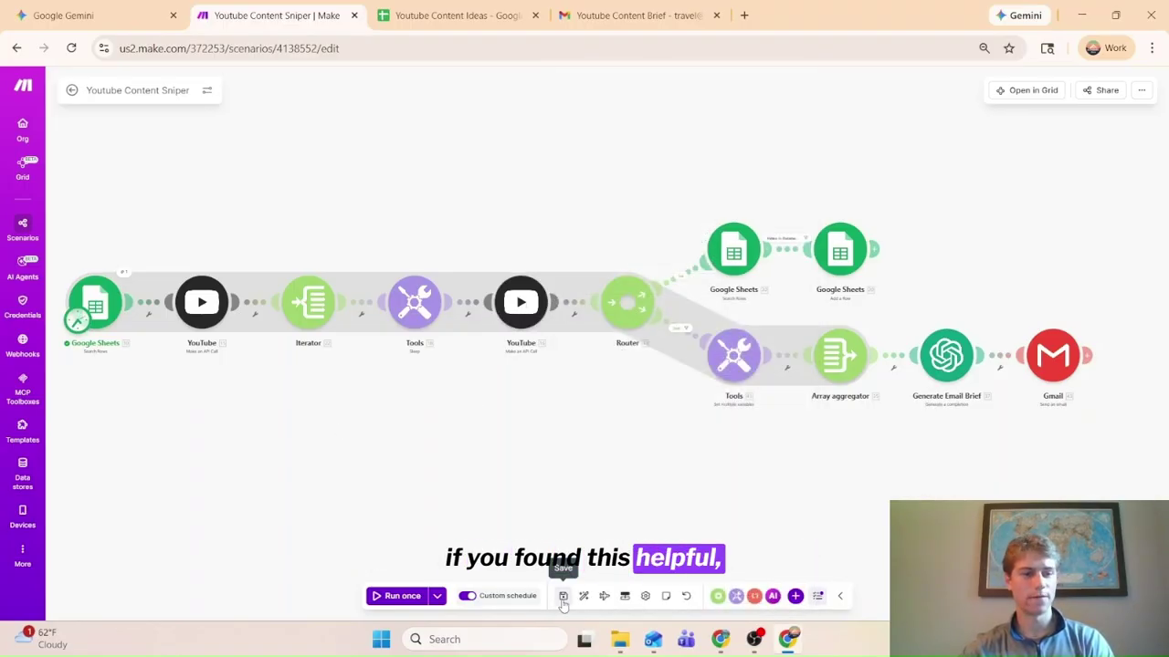